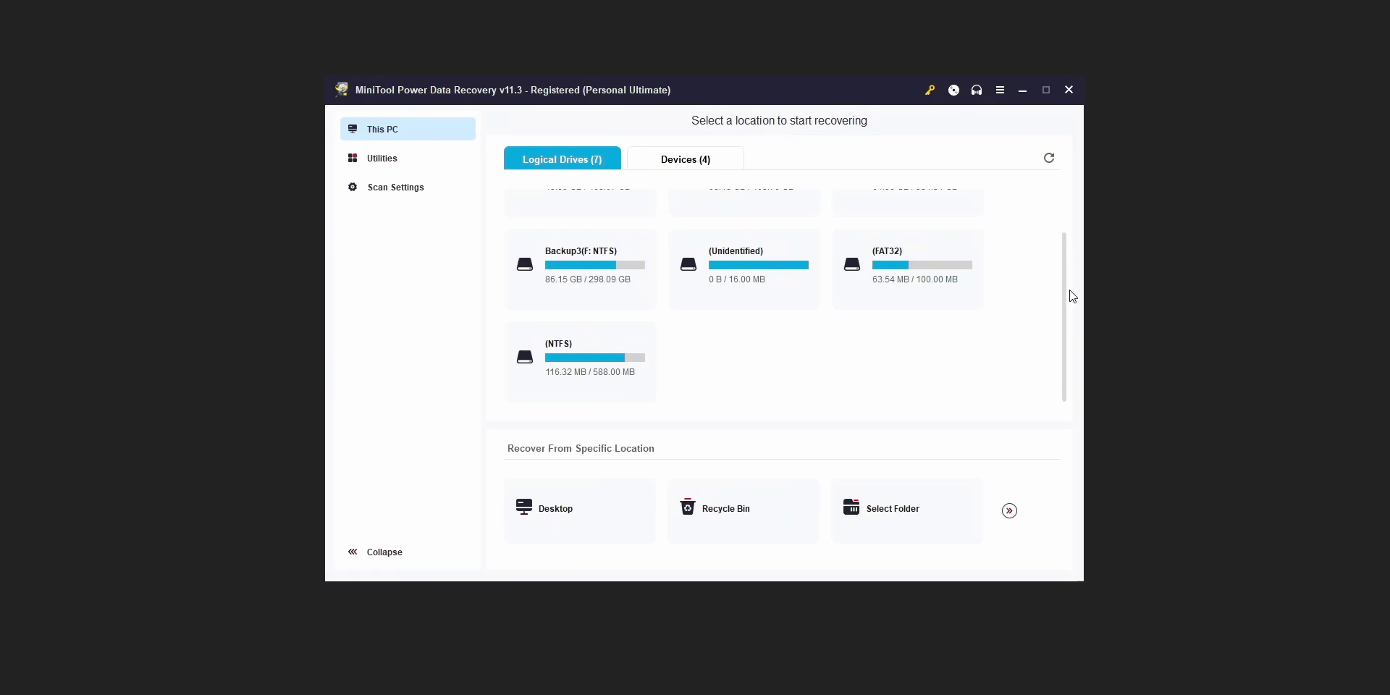
{"action": "scroll", "coordinate": [1067, 295], "scroll_direction": "up", "scroll_amount": 1}
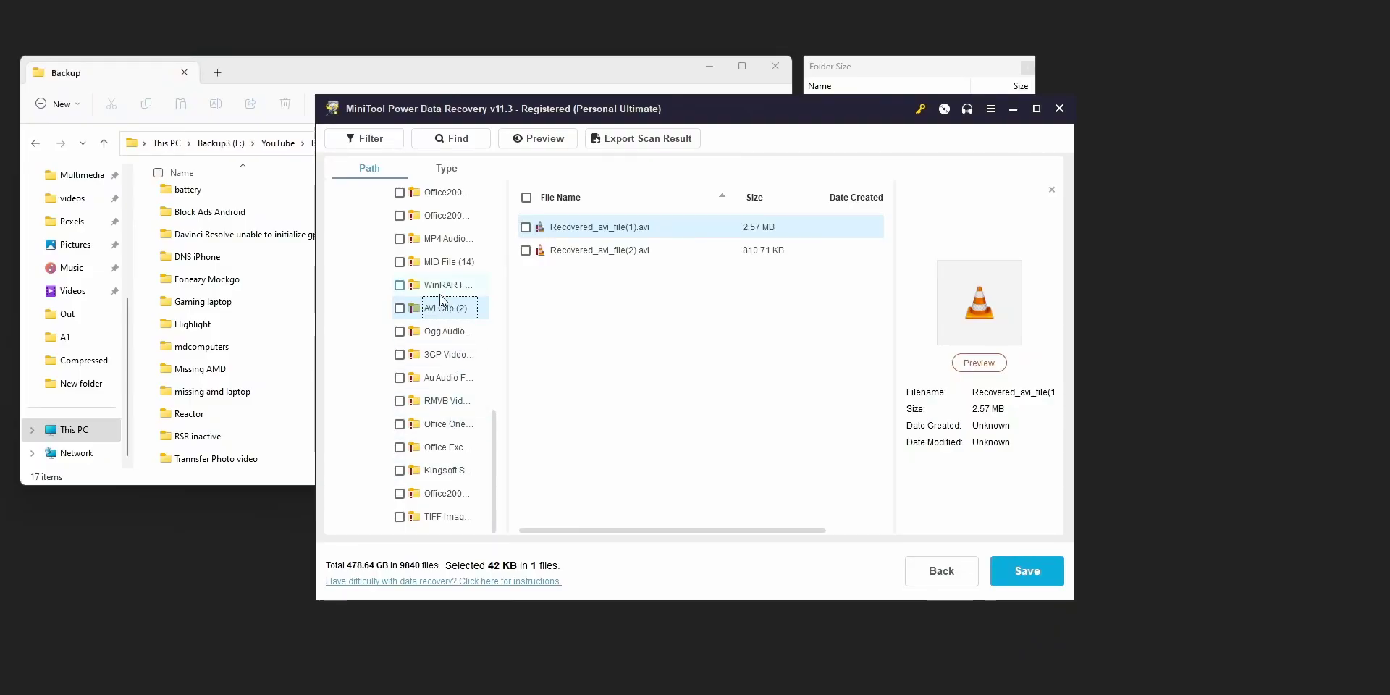
Recover Recovered_mp4_file(1).mp4 from the MP4 video folder of the scan results and save it to the Desktop
{"action": "left_click", "coordinate": [458, 264]}
{"action": "left_click", "coordinate": [452, 240]}
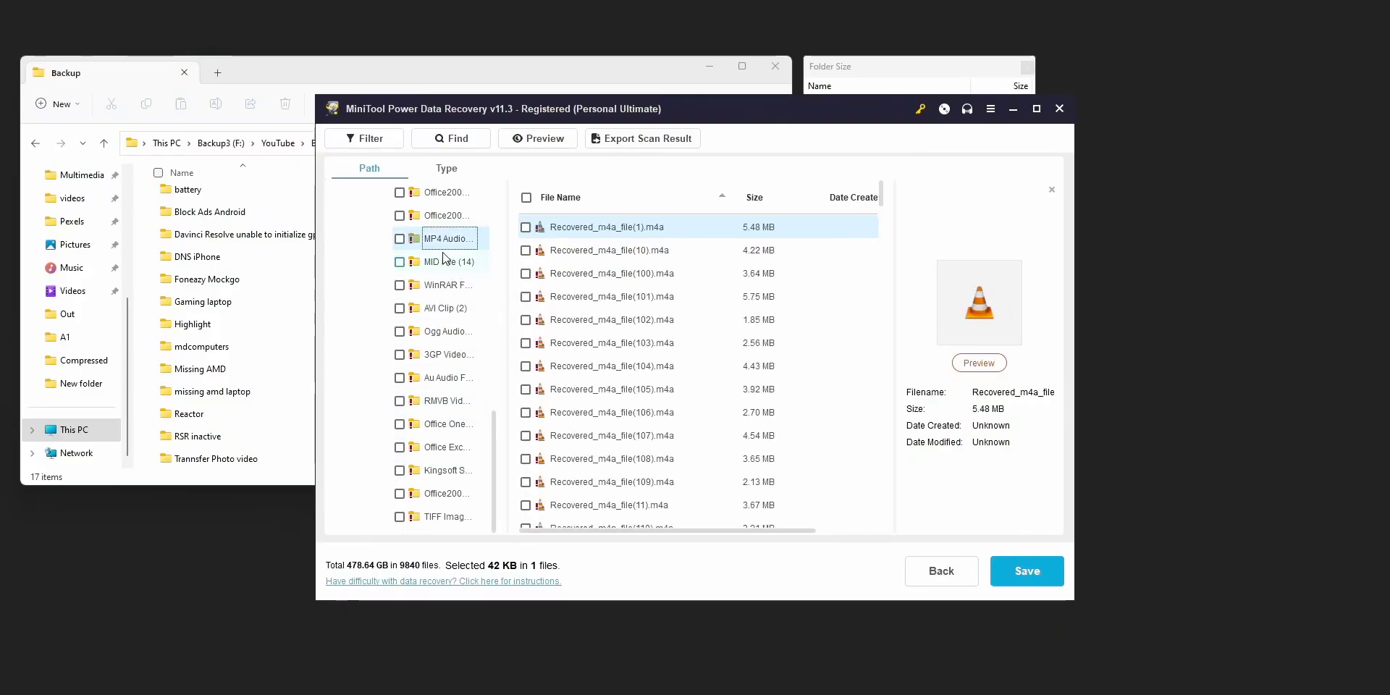
{"action": "scroll", "coordinate": [444, 275], "scroll_direction": "up", "scroll_amount": 2}
{"action": "left_click", "coordinate": [466, 220]}
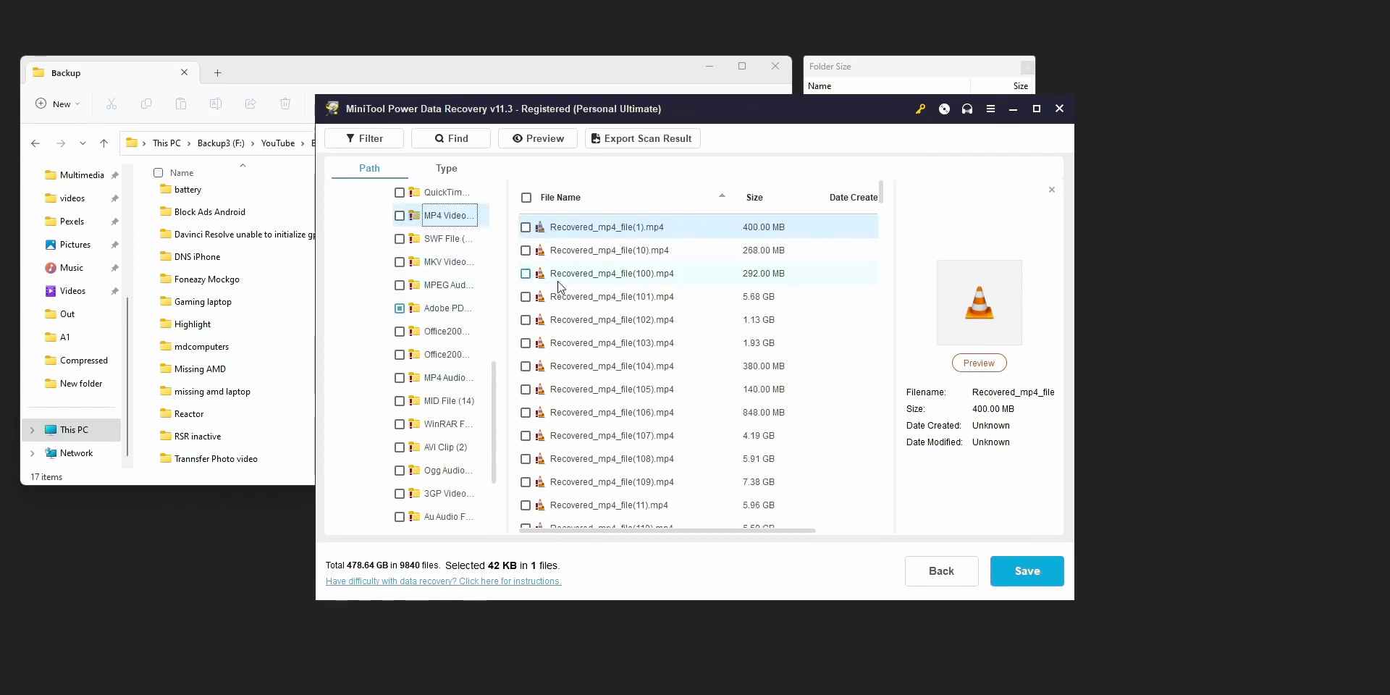
{"action": "right_click", "coordinate": [673, 231]}
{"action": "left_click", "coordinate": [705, 247]}
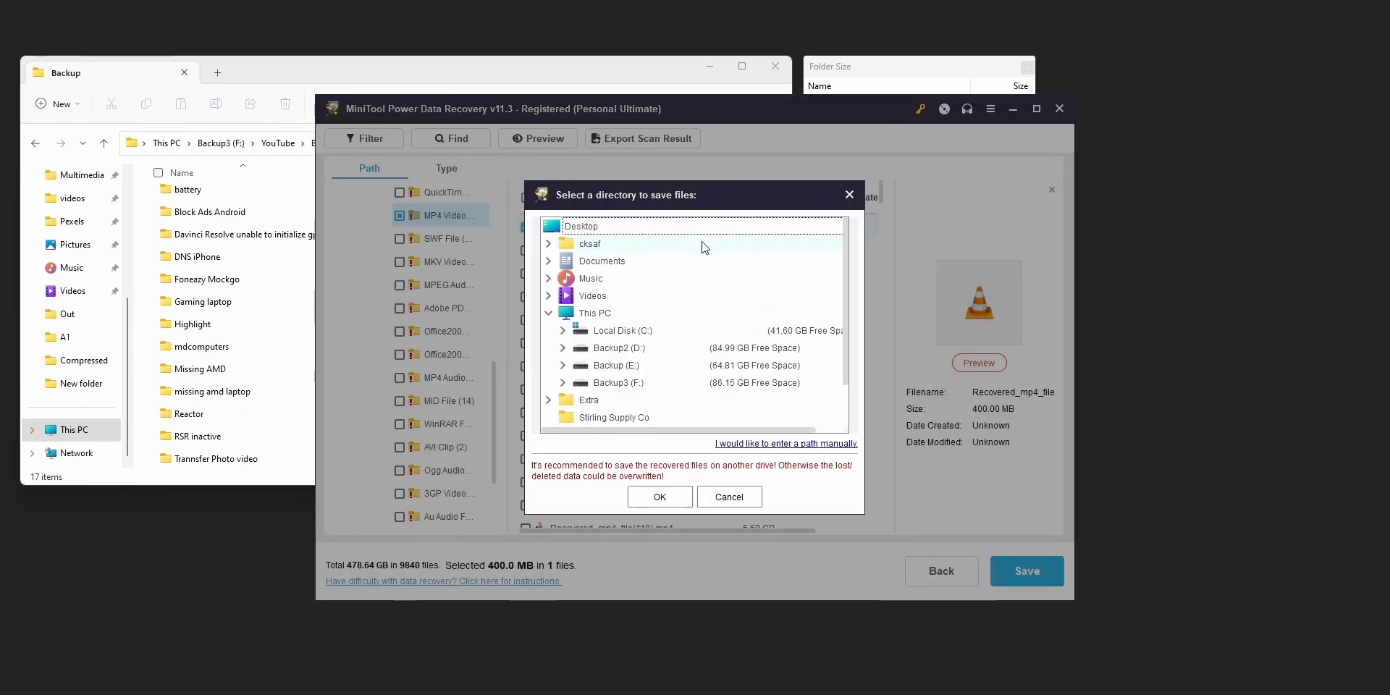
{"action": "double_click", "coordinate": [620, 229]}
{"action": "left_click", "coordinate": [645, 489]}
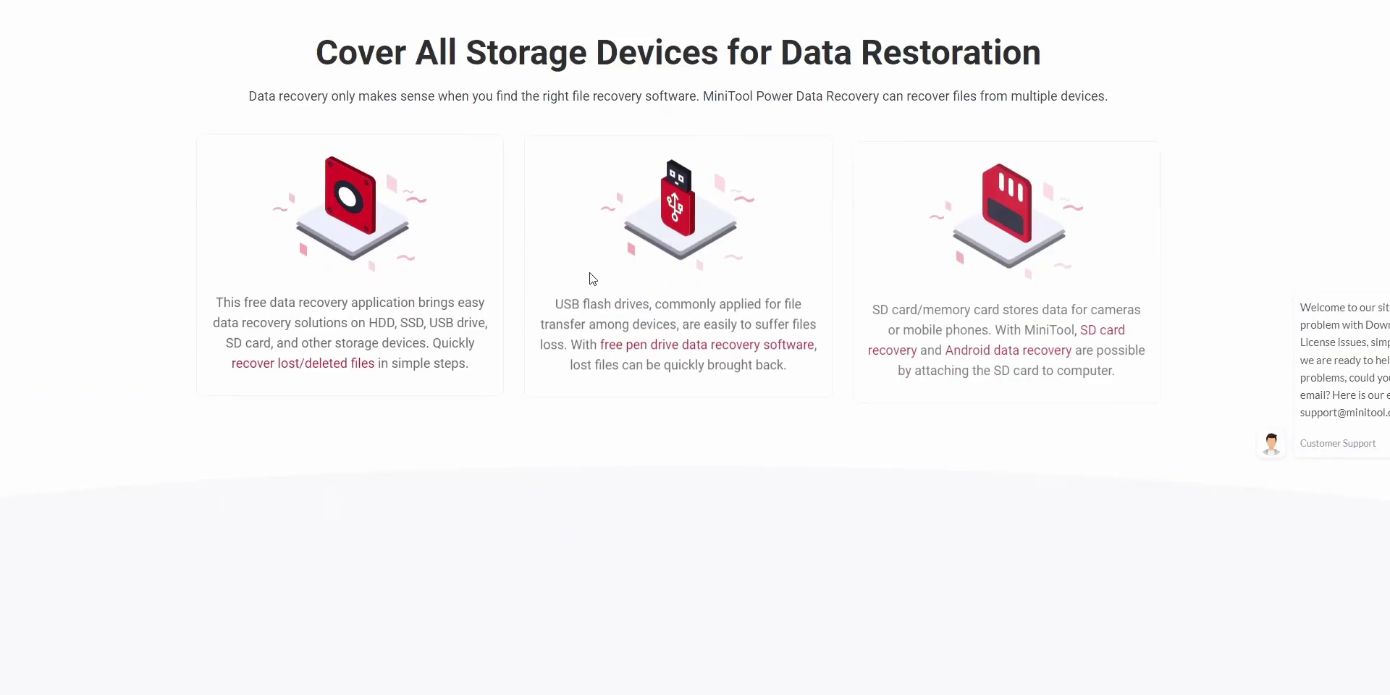
Switch to the MiniTool Power Data Recovery web page and read about supported file types and the free 1 GB recovery offer
{"action": "scroll", "coordinate": [583, 339], "scroll_direction": "down", "scroll_amount": 13}
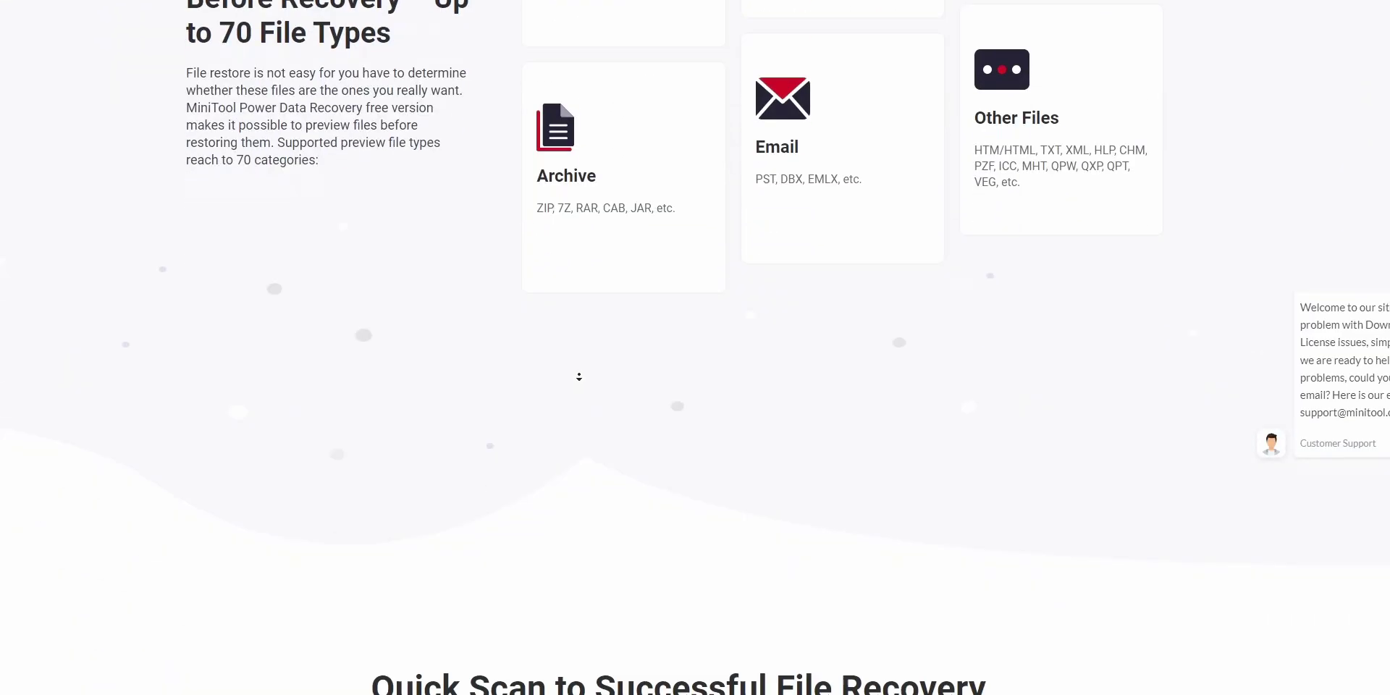
{"action": "scroll", "coordinate": [579, 404], "scroll_direction": "down", "scroll_amount": 5}
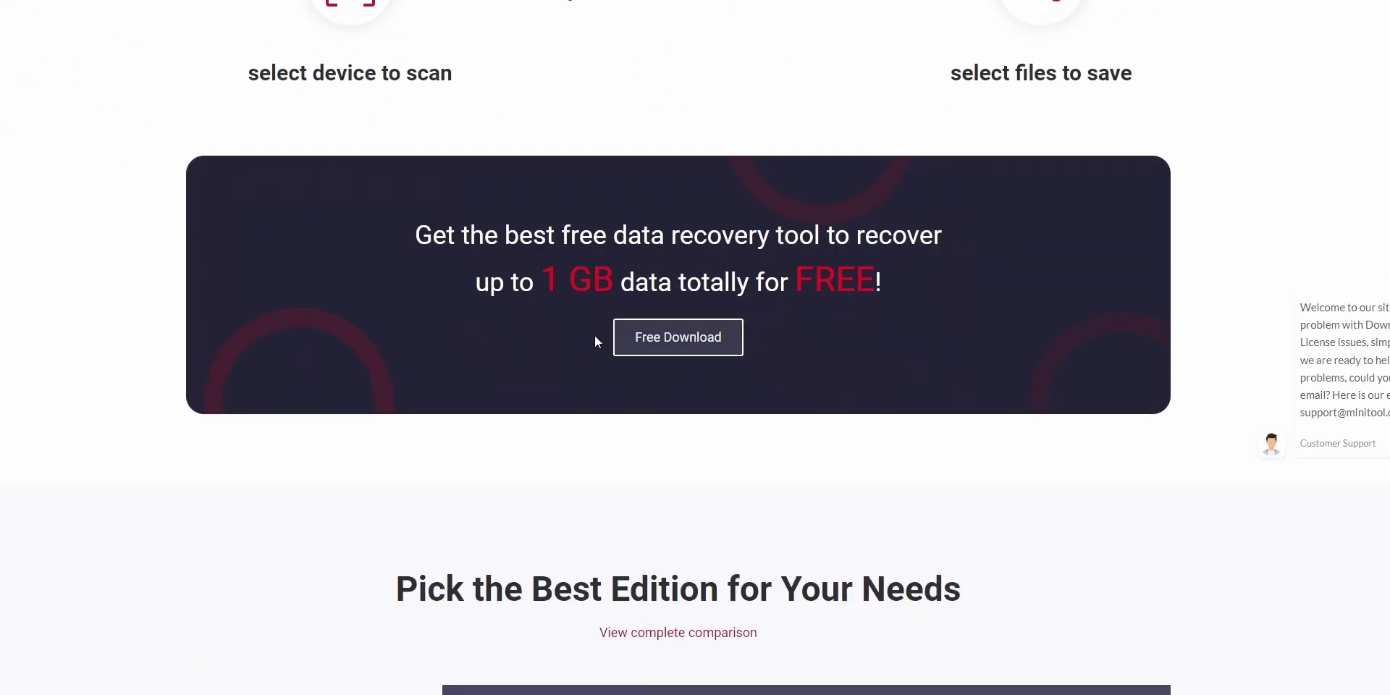
{"action": "left_click_drag", "start_coordinate": [417, 233], "coordinate": [906, 288]}
{"action": "left_click", "coordinate": [538, 327]}
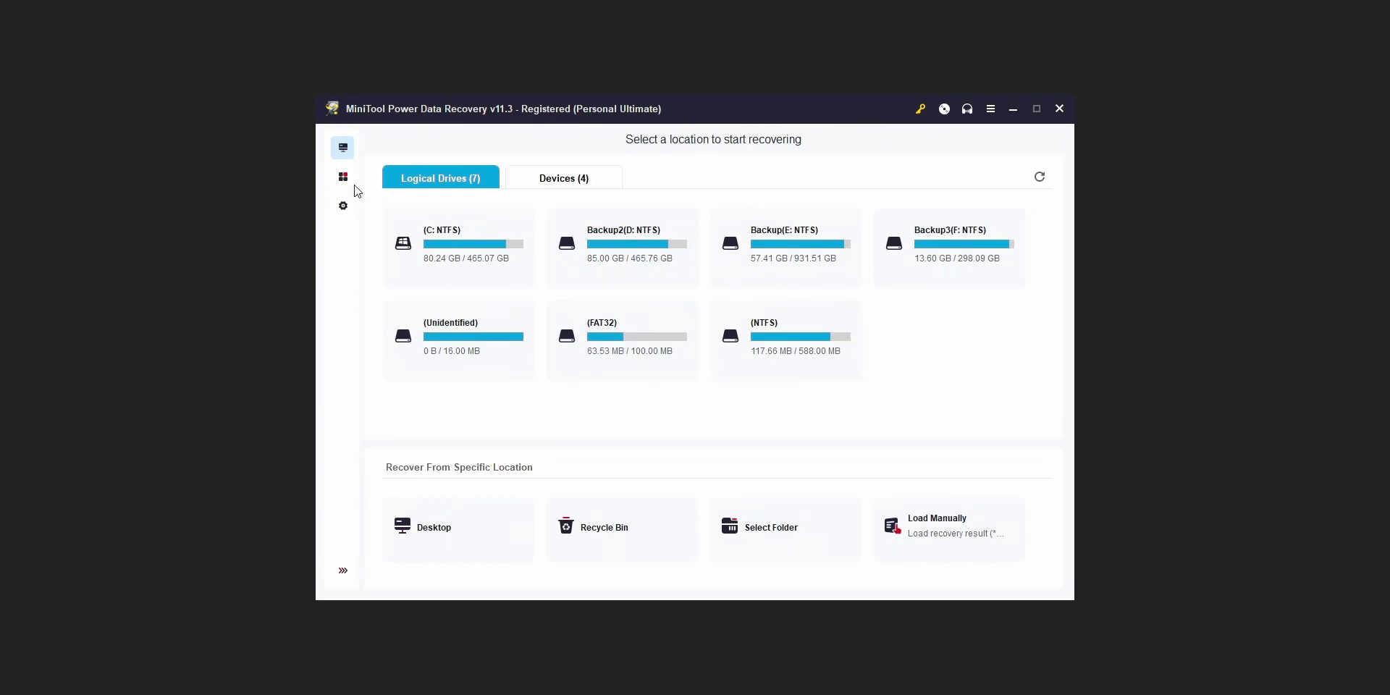
Look over the available recovery sources and display the list of physical devices
{"action": "left_click", "coordinate": [342, 571]}
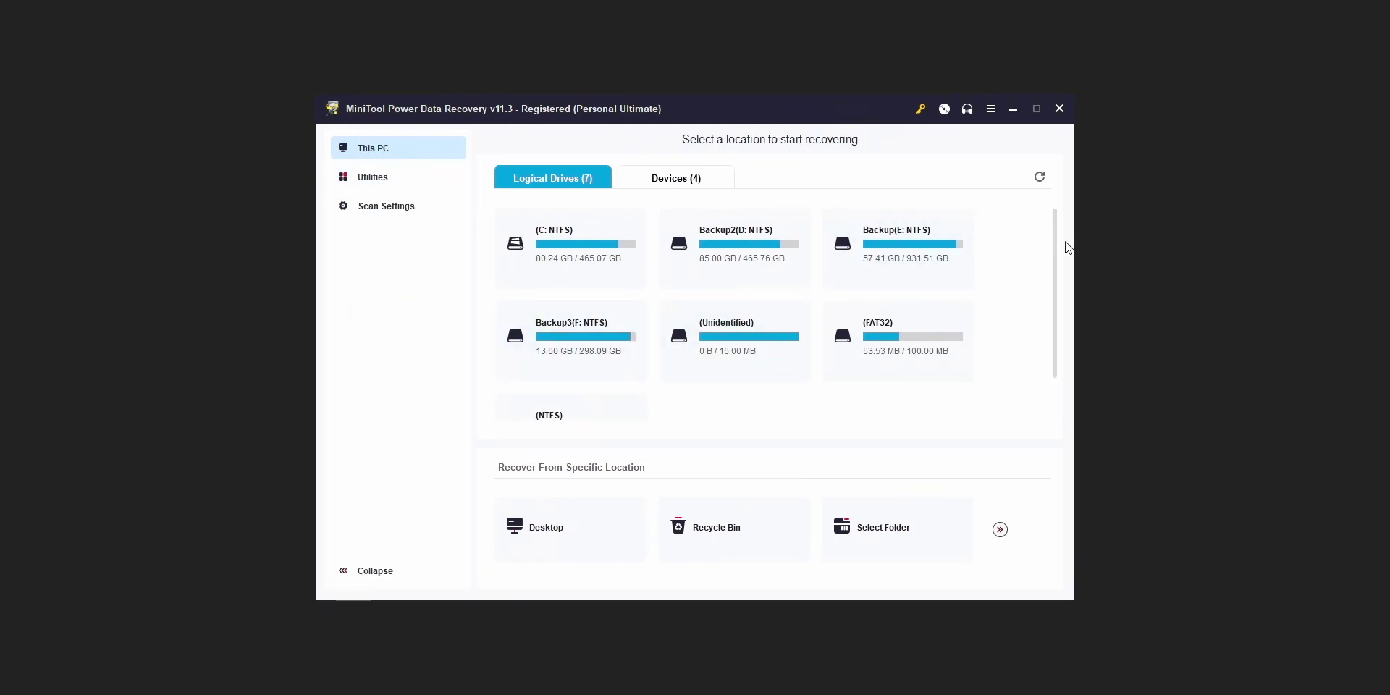
{"action": "left_click", "coordinate": [391, 572]}
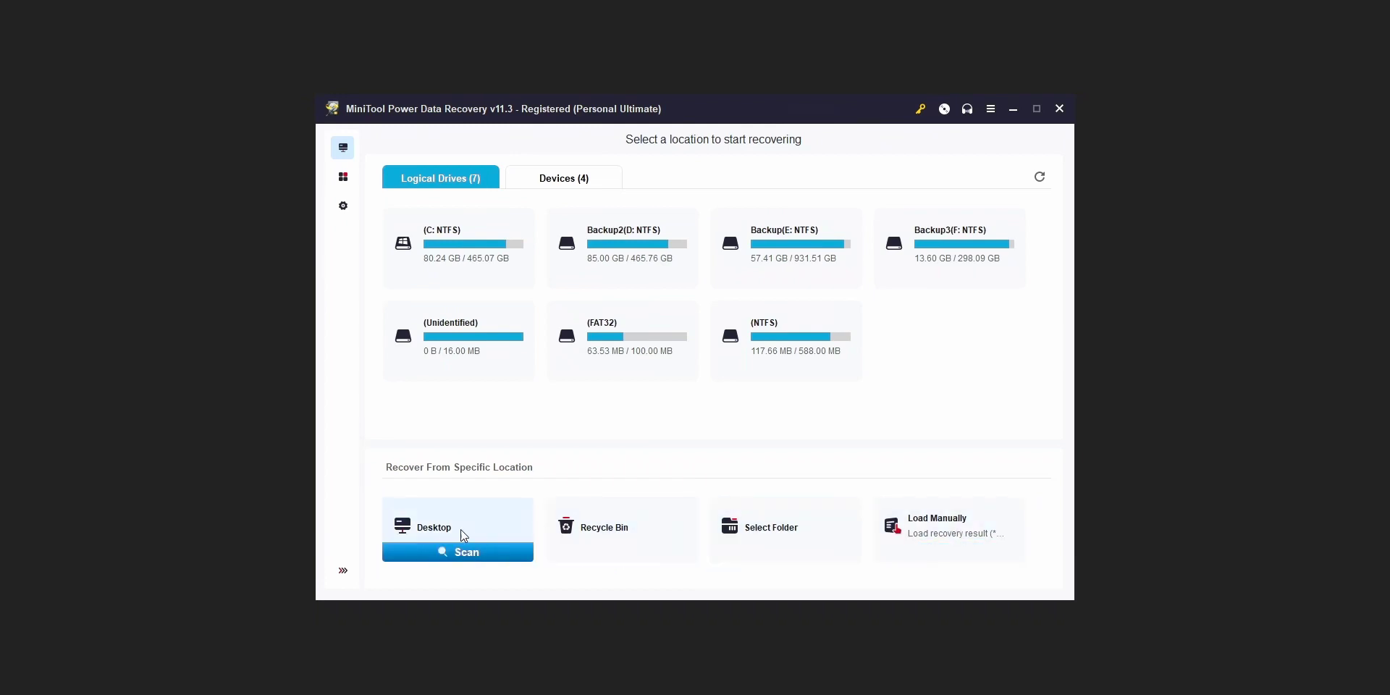
{"action": "left_click", "coordinate": [569, 178]}
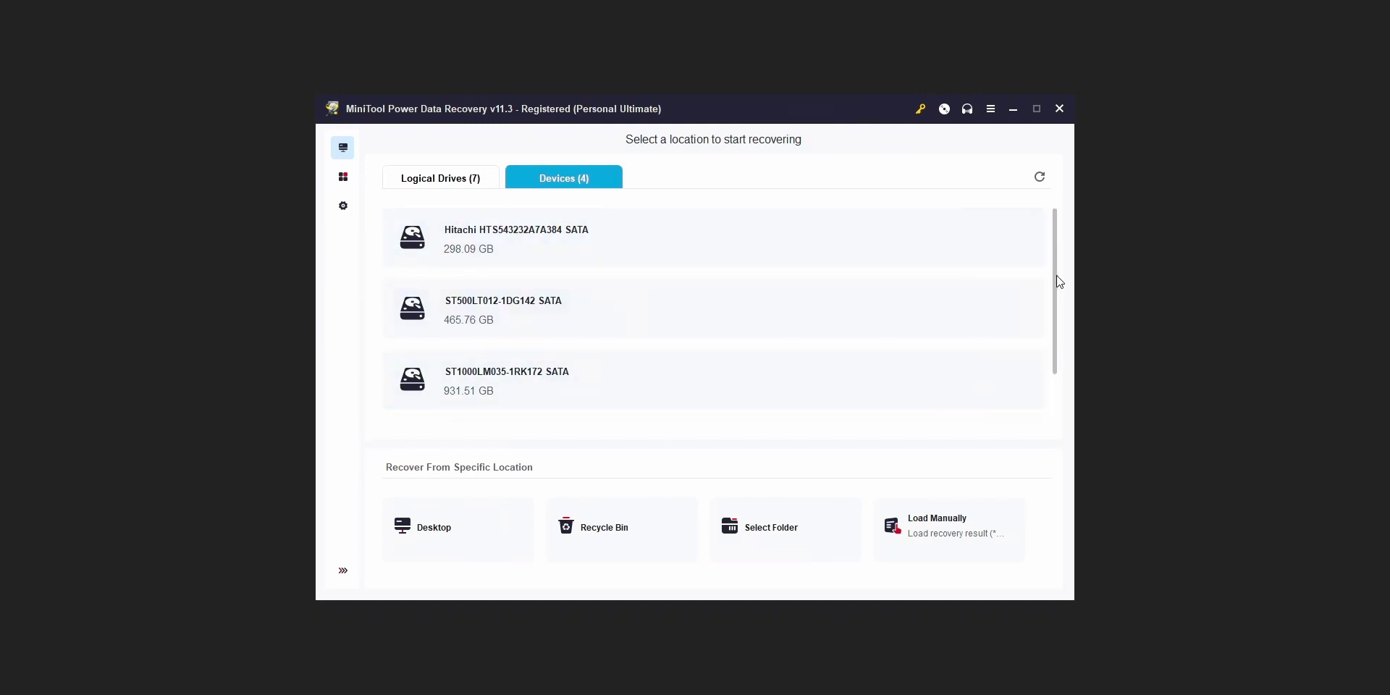
Open the scan settings and inspect the Document and Picture file types included in the extra search
{"action": "left_click", "coordinate": [345, 569]}
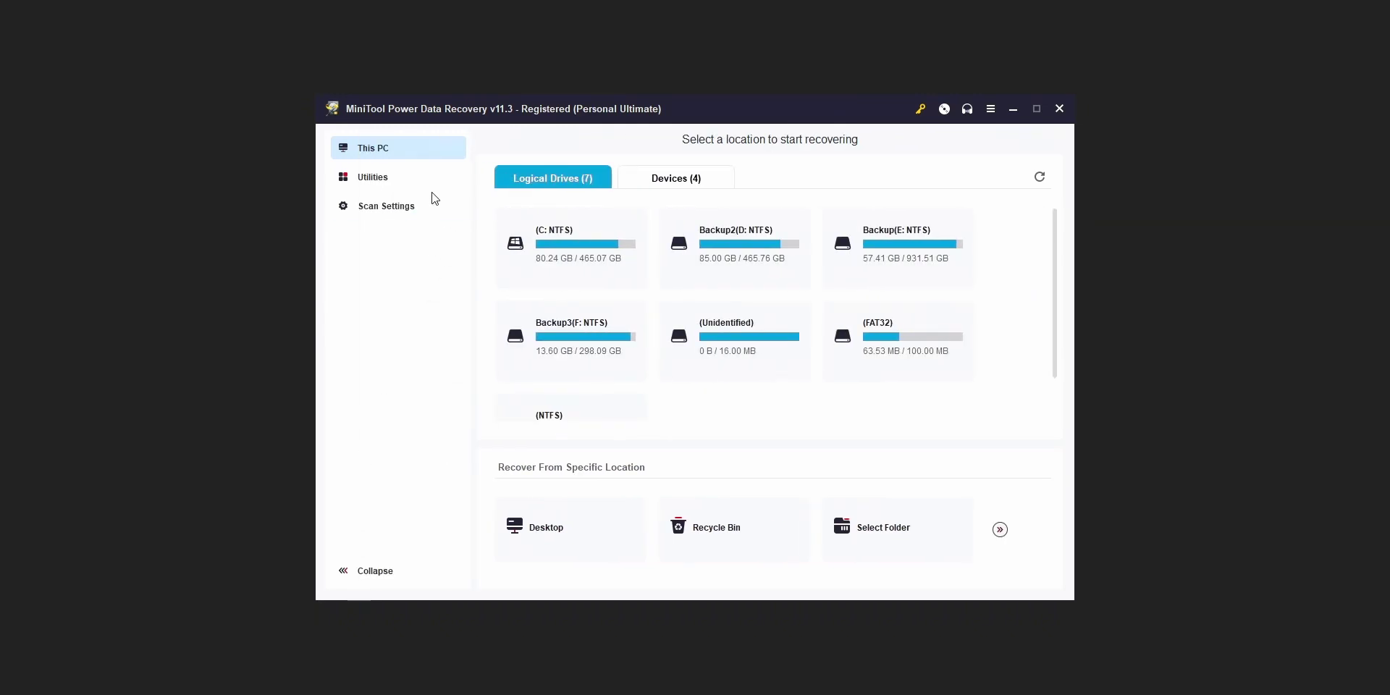
{"action": "left_click", "coordinate": [417, 210]}
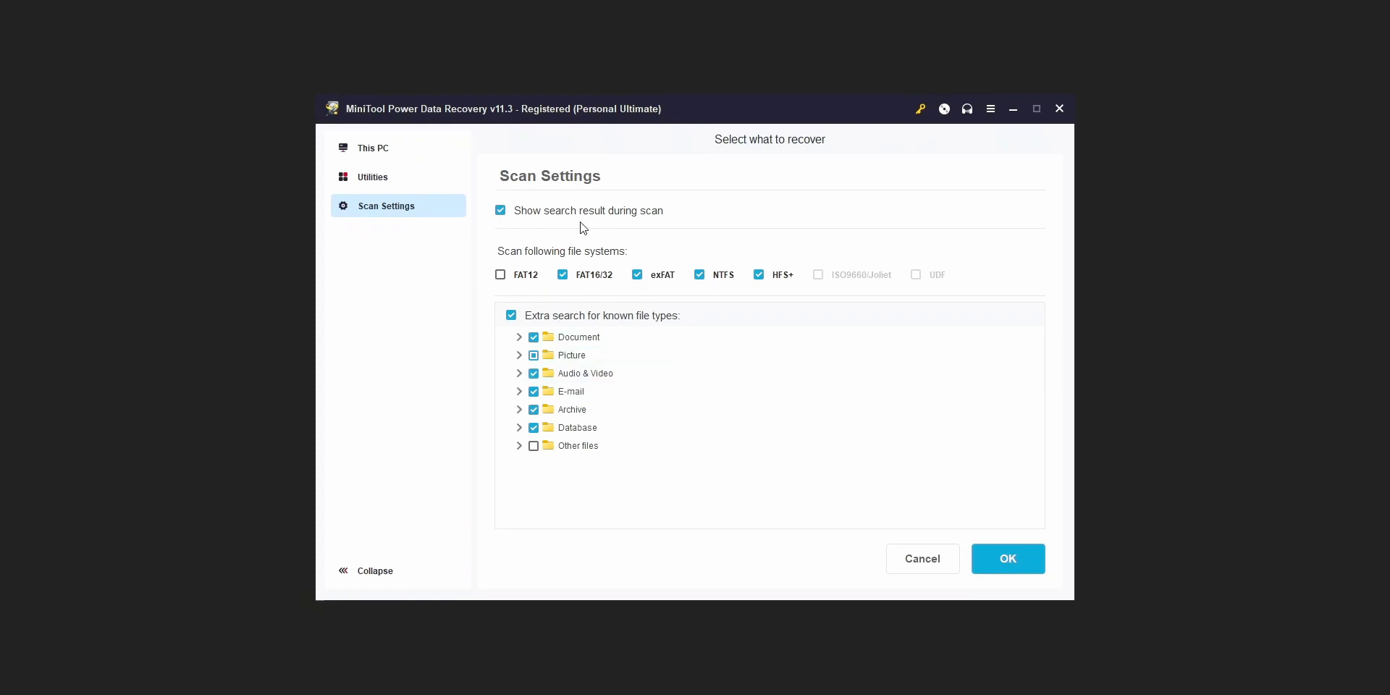
{"action": "left_click", "coordinate": [519, 337]}
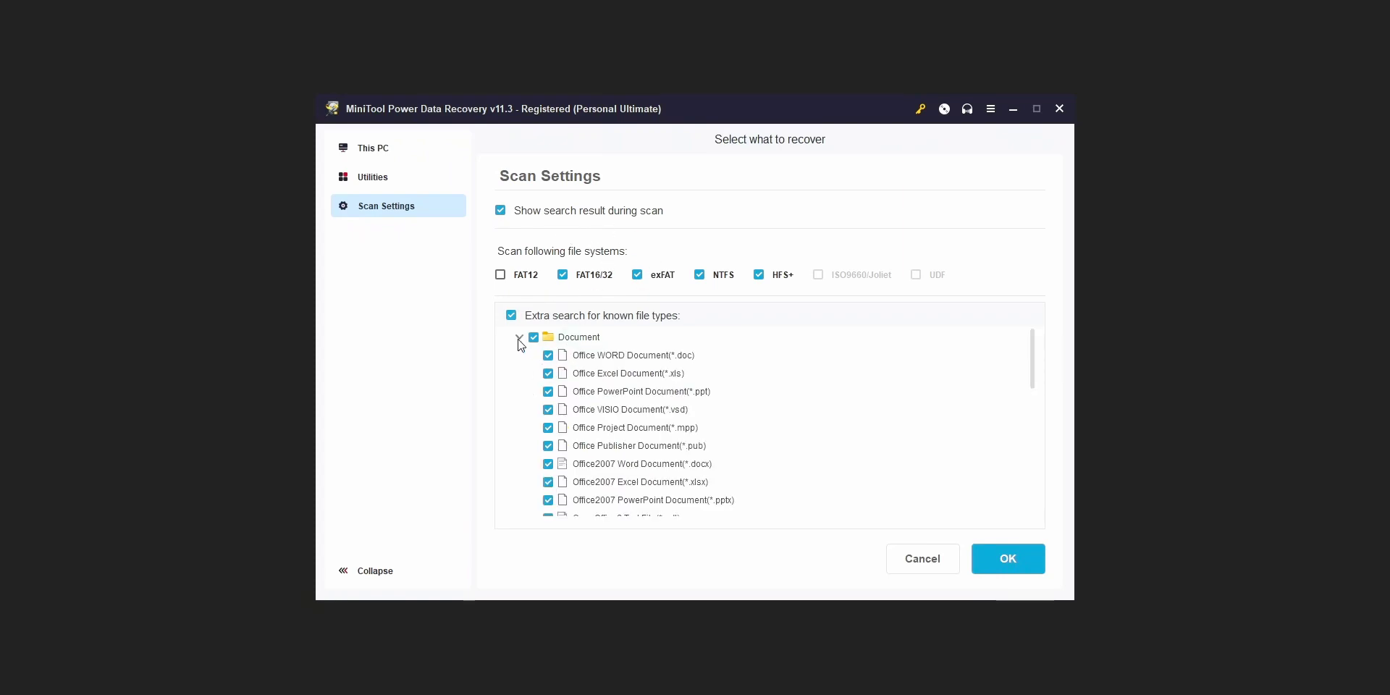
{"action": "left_click", "coordinate": [519, 338]}
{"action": "left_click", "coordinate": [519, 356]}
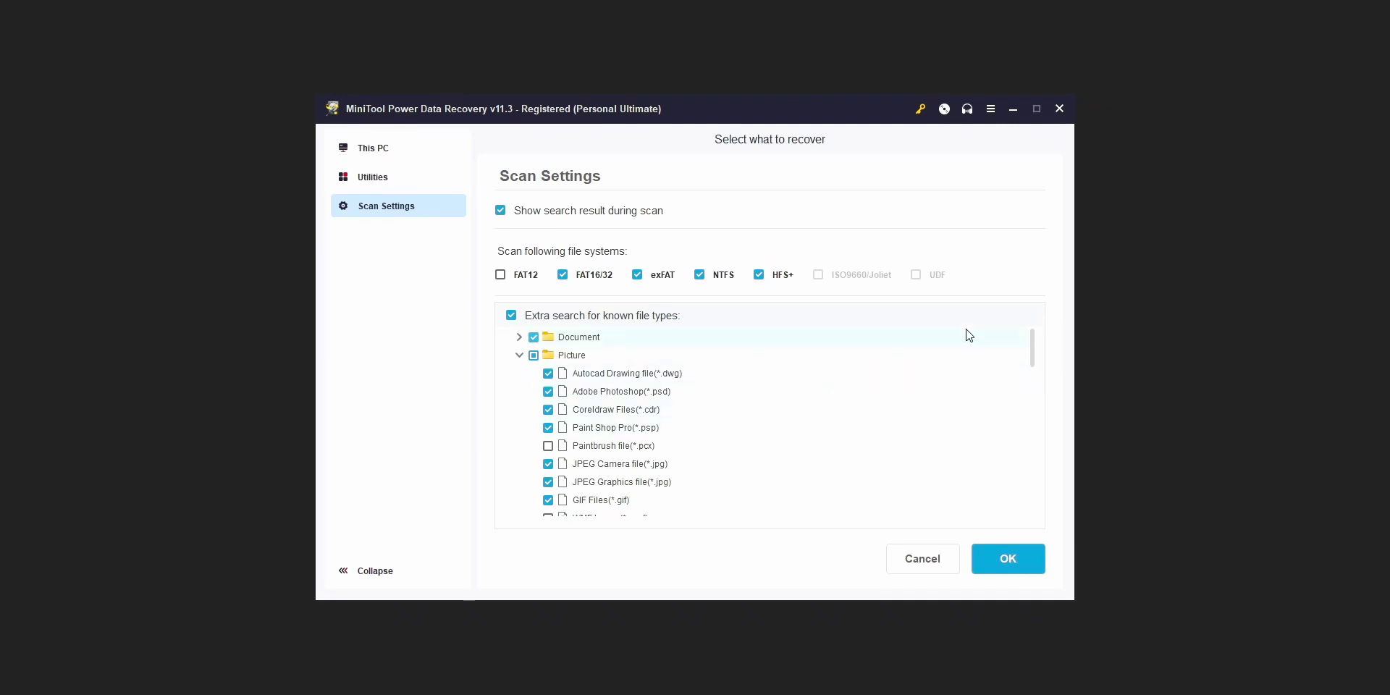
{"action": "left_click", "coordinate": [519, 355]}
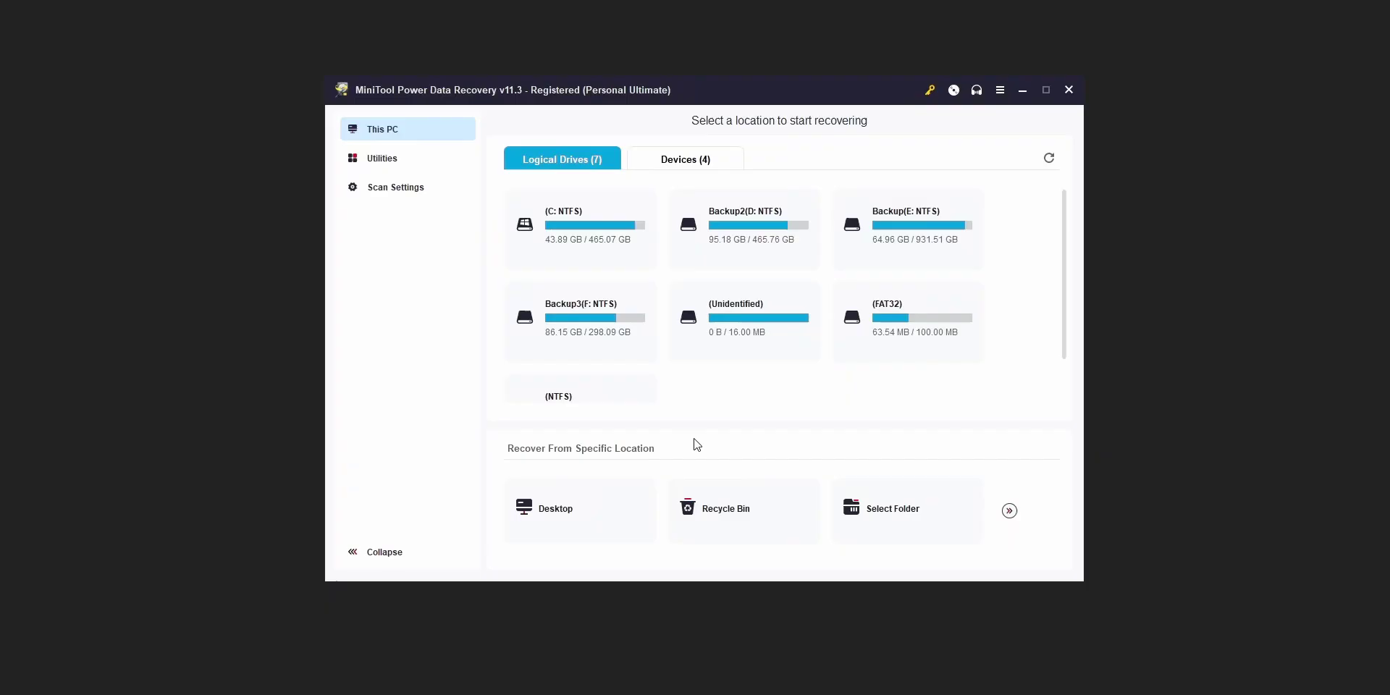
Choose the Thumbnail folder on Backup (E:) as the specific location to recover from
{"action": "left_click", "coordinate": [901, 534]}
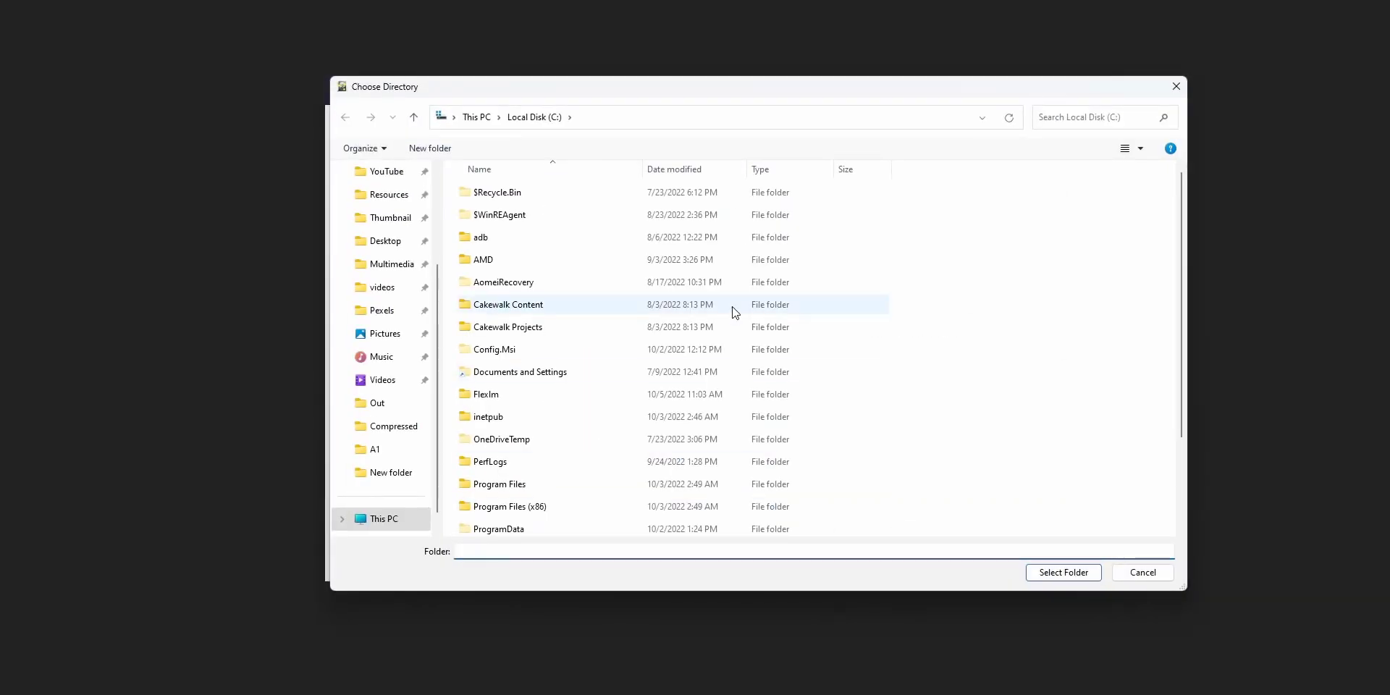
{"action": "left_click", "coordinate": [476, 117]}
{"action": "double_click", "coordinate": [862, 206]}
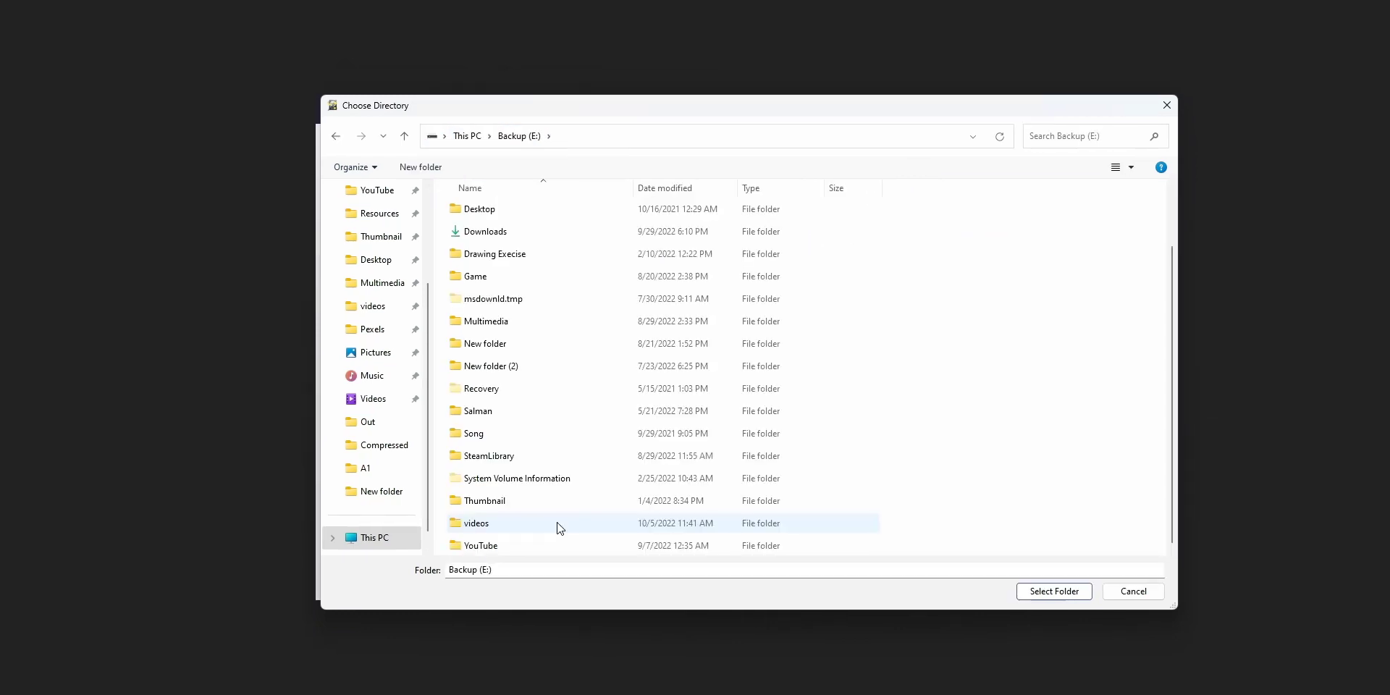
{"action": "double_click", "coordinate": [570, 501]}
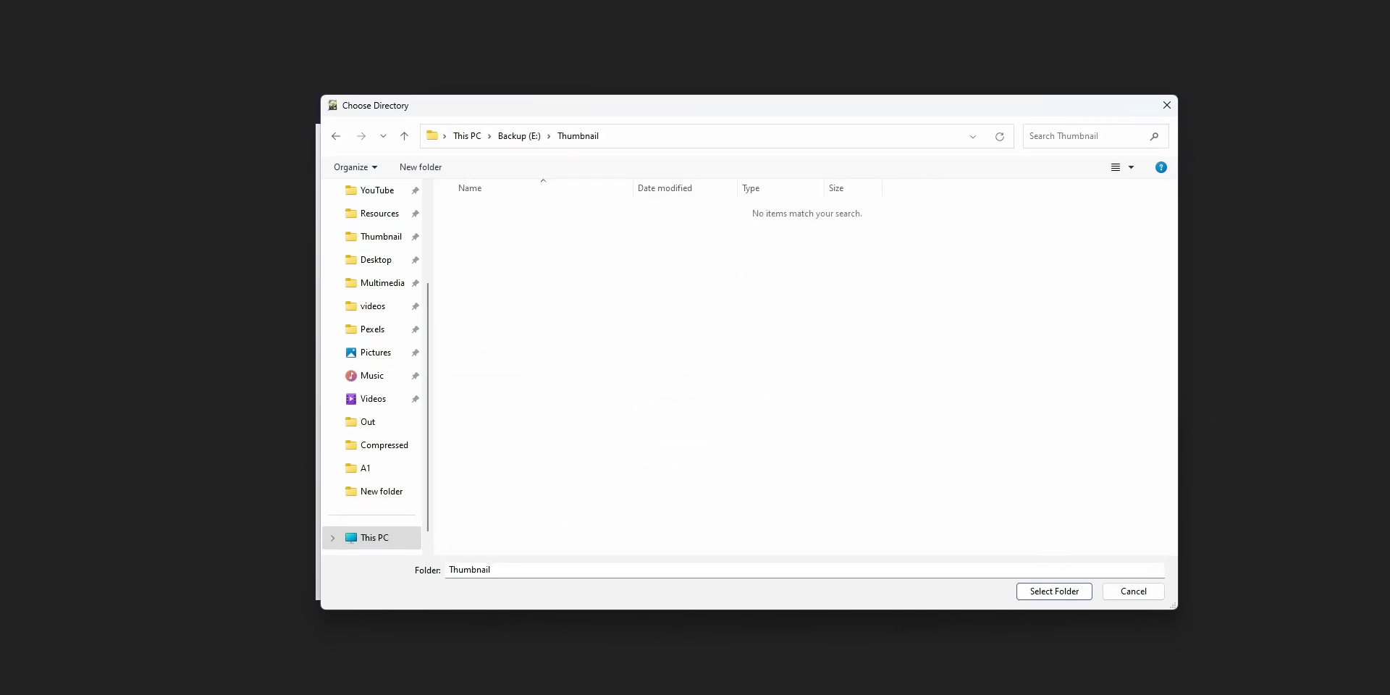
{"action": "left_click", "coordinate": [1054, 593]}
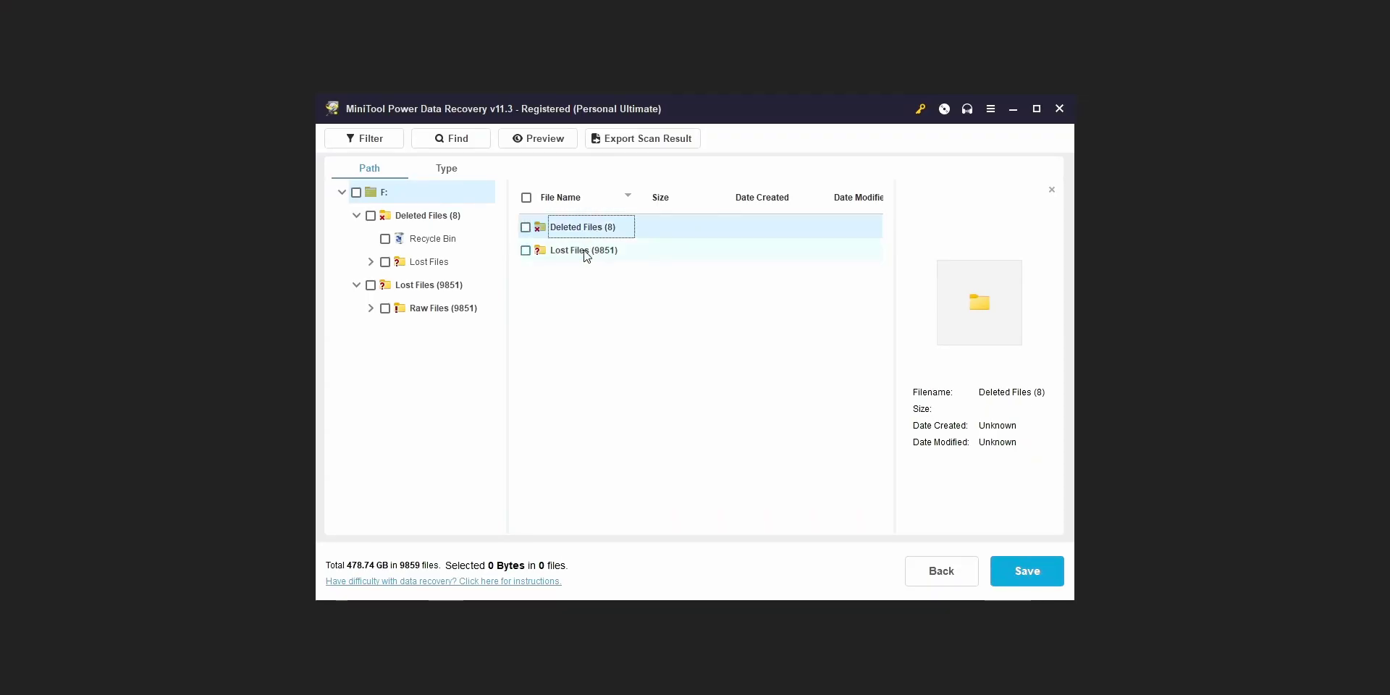
Examine the Deleted Files results of drive F:, including Recycle Bin, Lost Files, $Dir1 and $RmMetadata
{"action": "left_click", "coordinate": [586, 252]}
{"action": "double_click", "coordinate": [587, 230]}
{"action": "double_click", "coordinate": [587, 230]}
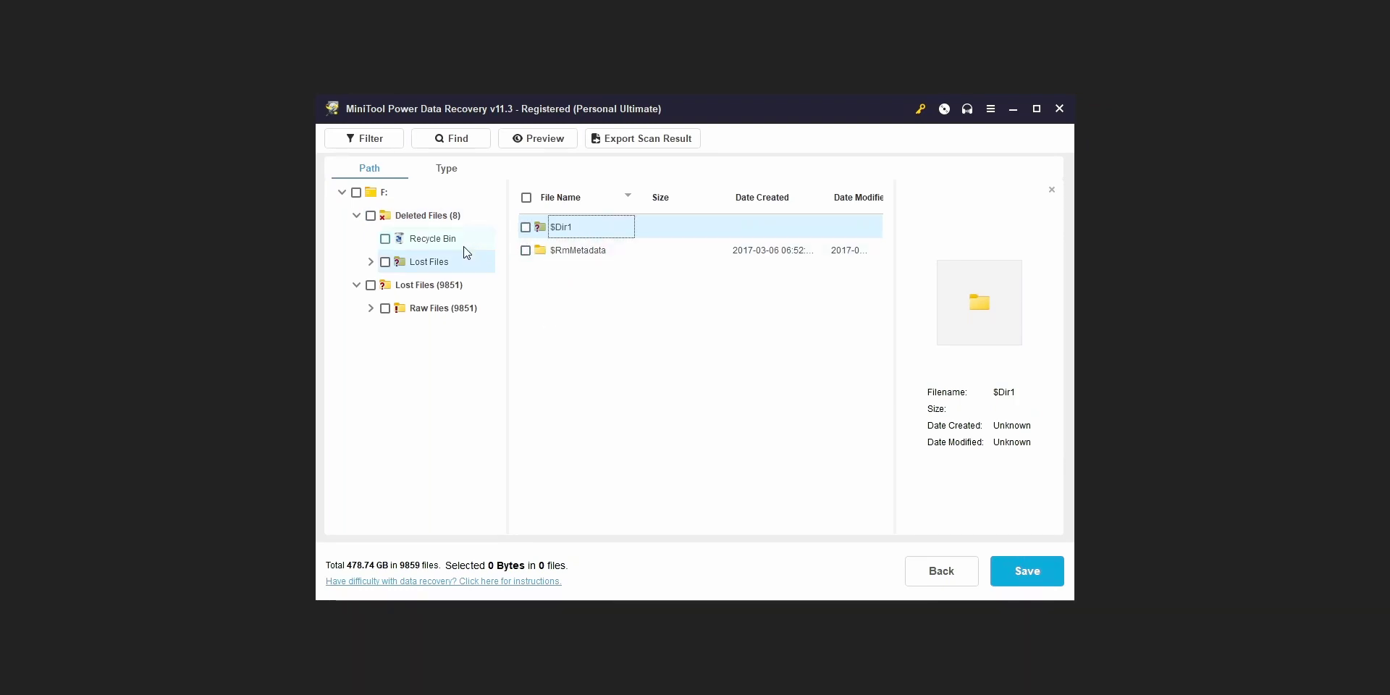
{"action": "left_click", "coordinate": [463, 243]}
{"action": "left_click", "coordinate": [401, 265]}
{"action": "double_click", "coordinate": [575, 230]}
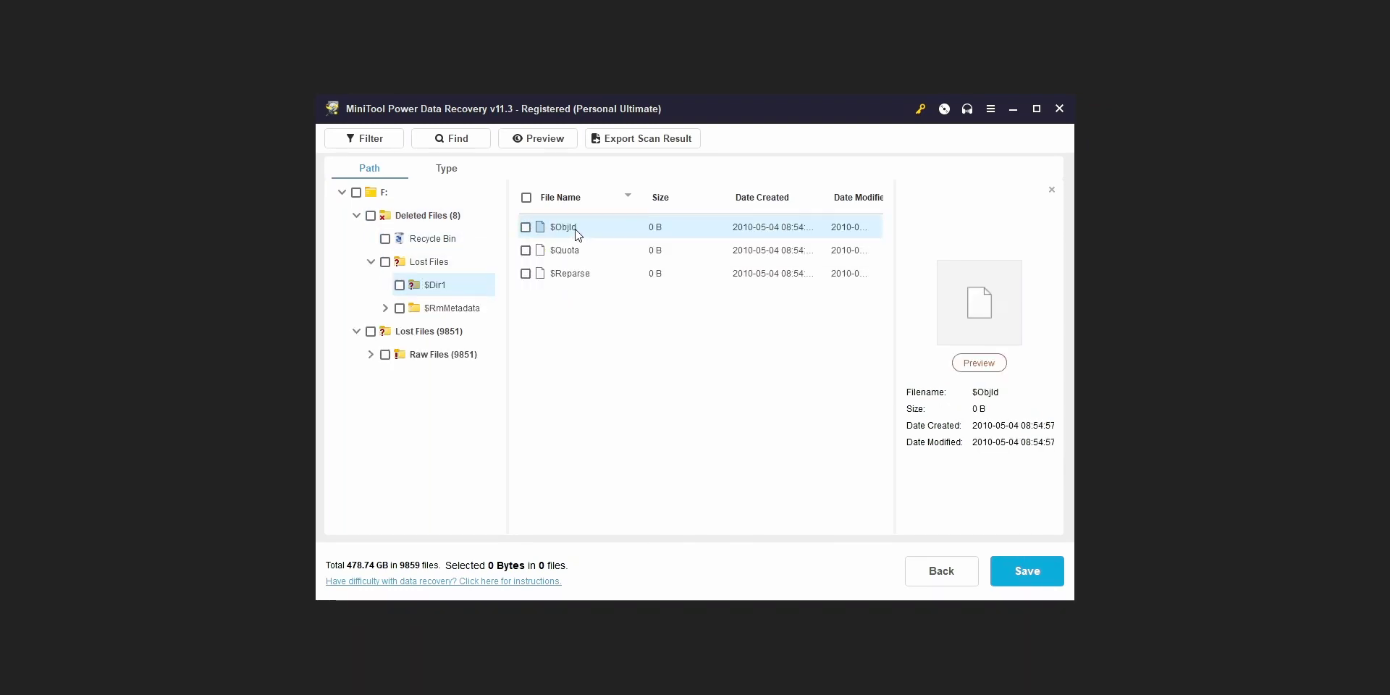
{"action": "left_click", "coordinate": [463, 307]}
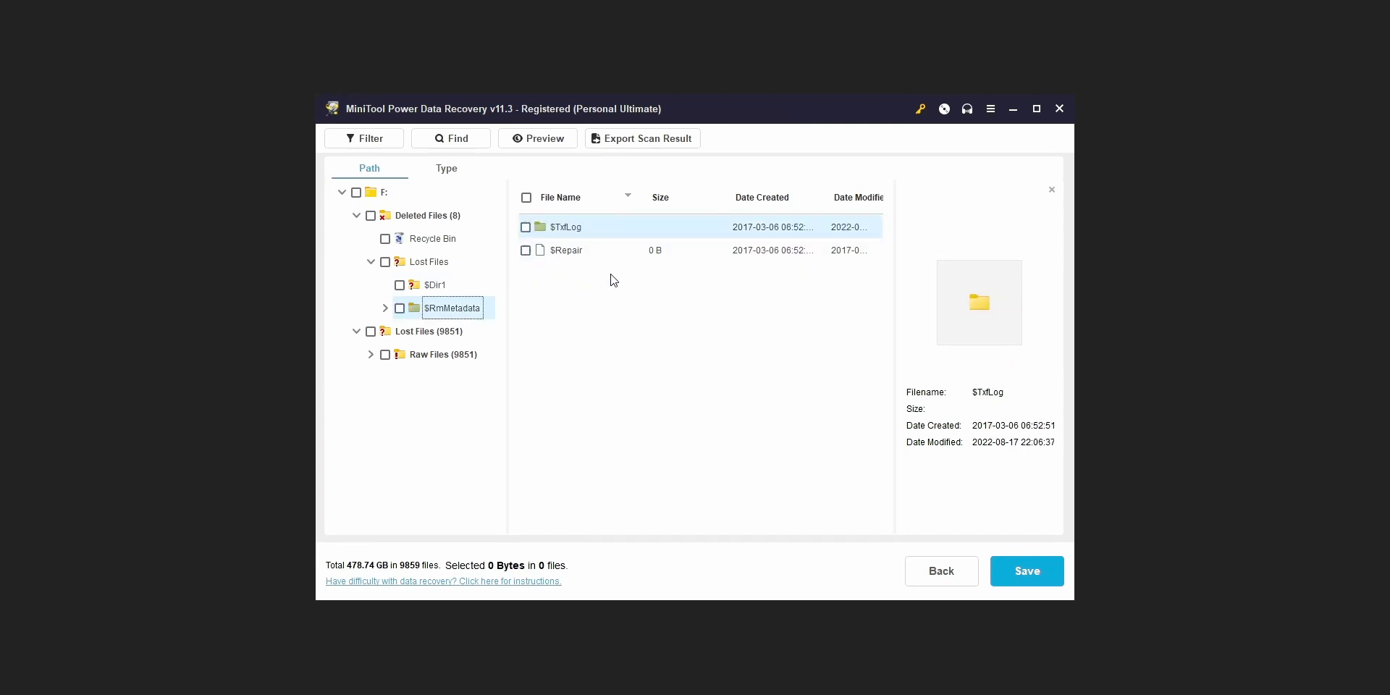
{"action": "left_click", "coordinate": [455, 219]}
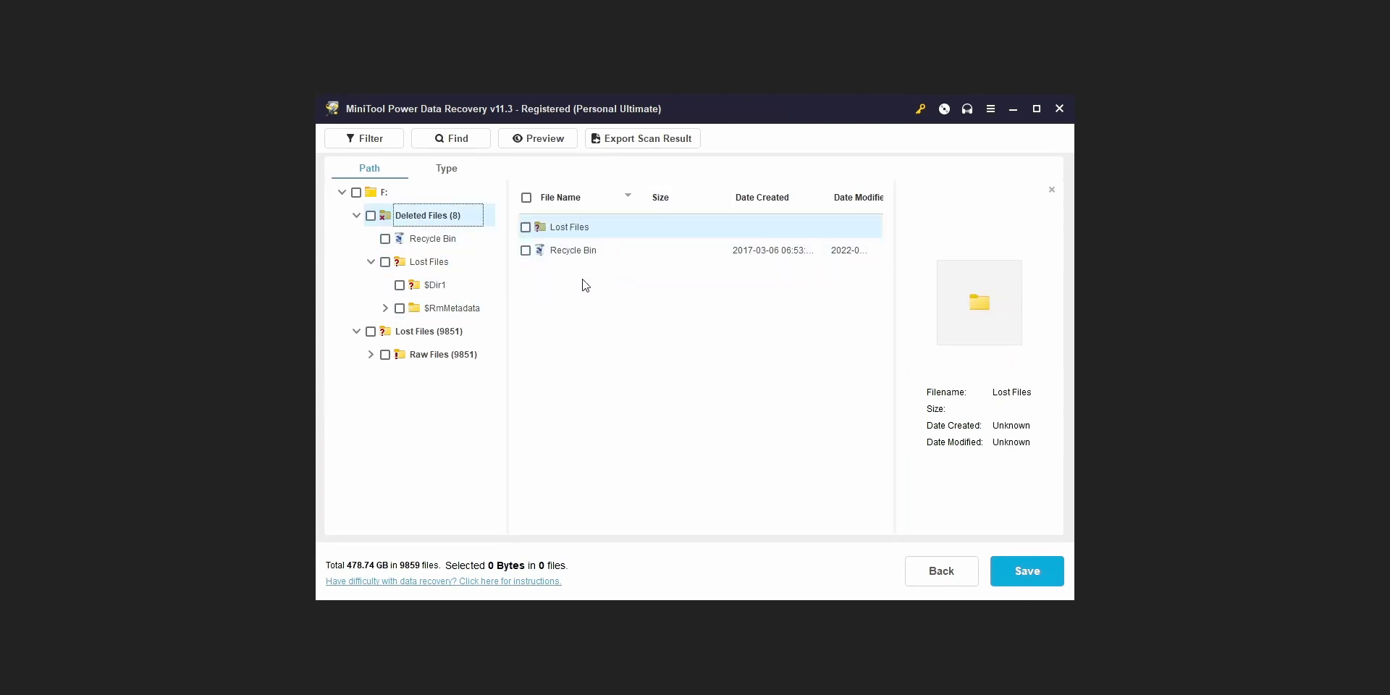
Open Raw Files under Lost Files and look through its file-type folders
{"action": "left_click", "coordinate": [443, 333]}
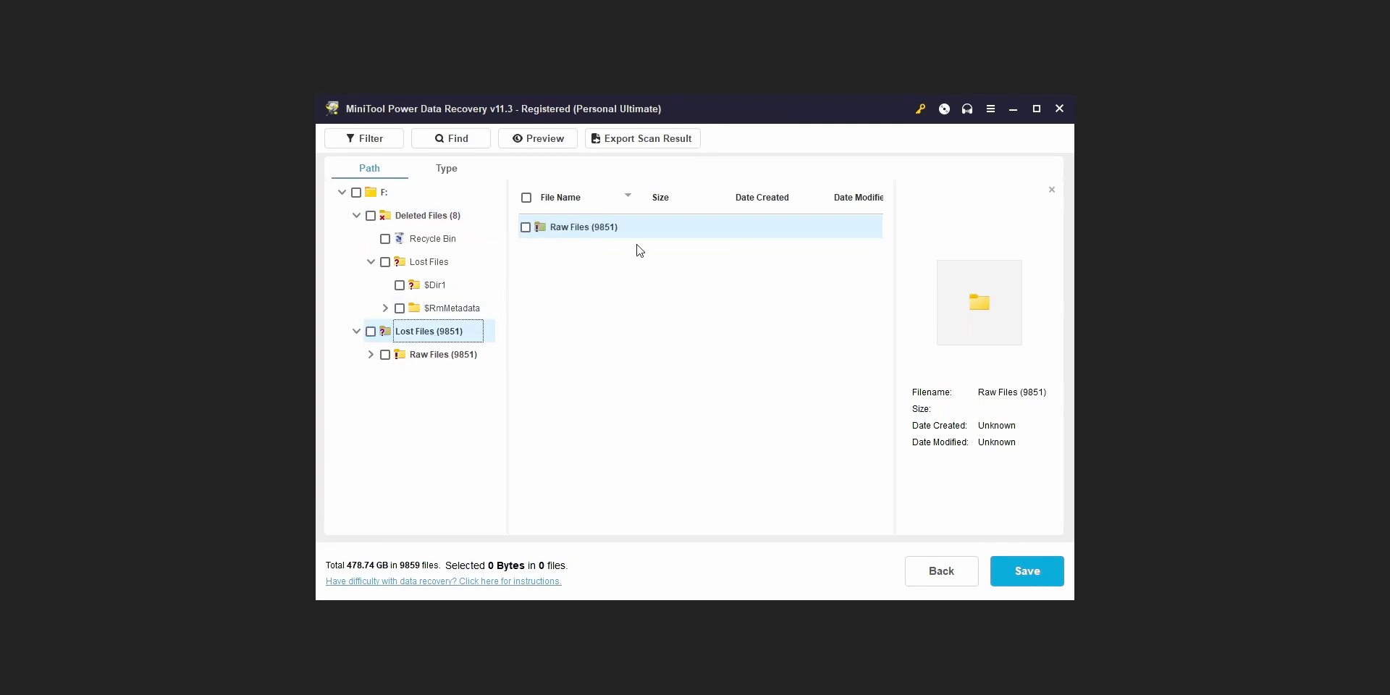
{"action": "double_click", "coordinate": [608, 236]}
{"action": "scroll", "coordinate": [572, 413], "scroll_direction": "down", "scroll_amount": 5}
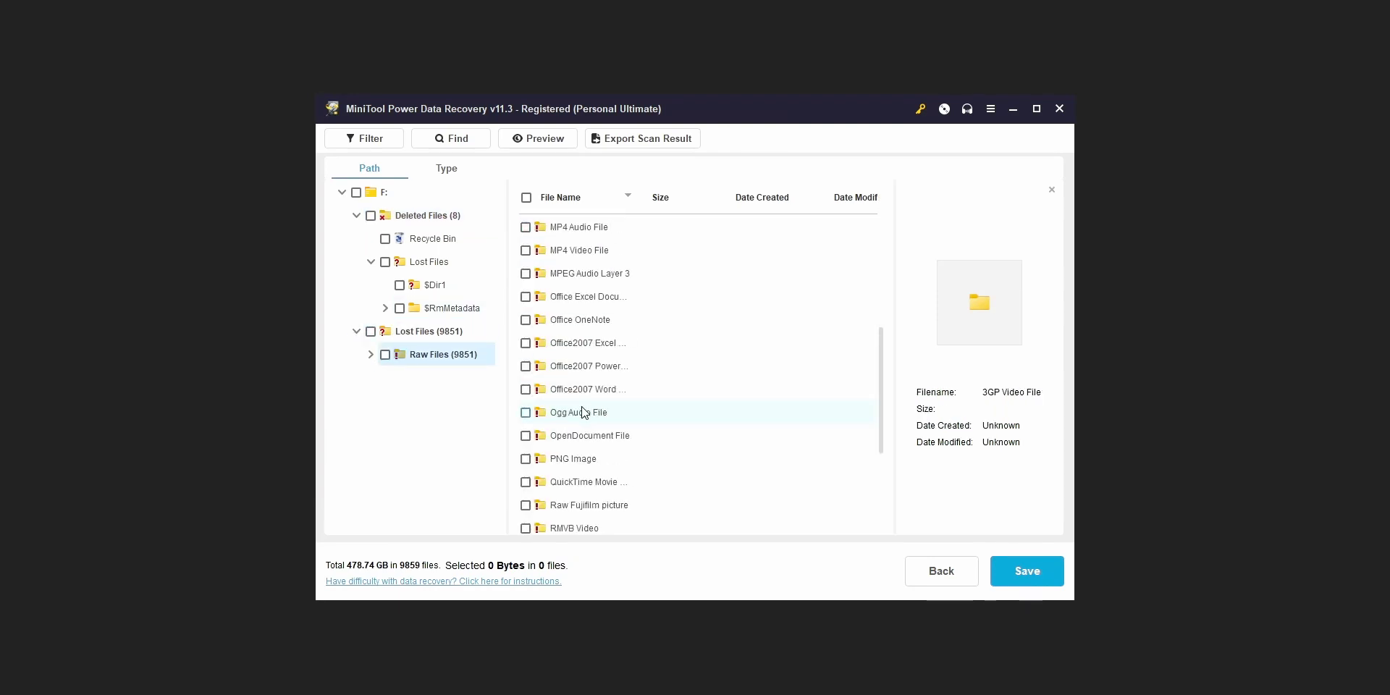
{"action": "scroll", "coordinate": [597, 366], "scroll_direction": "up", "scroll_amount": 5}
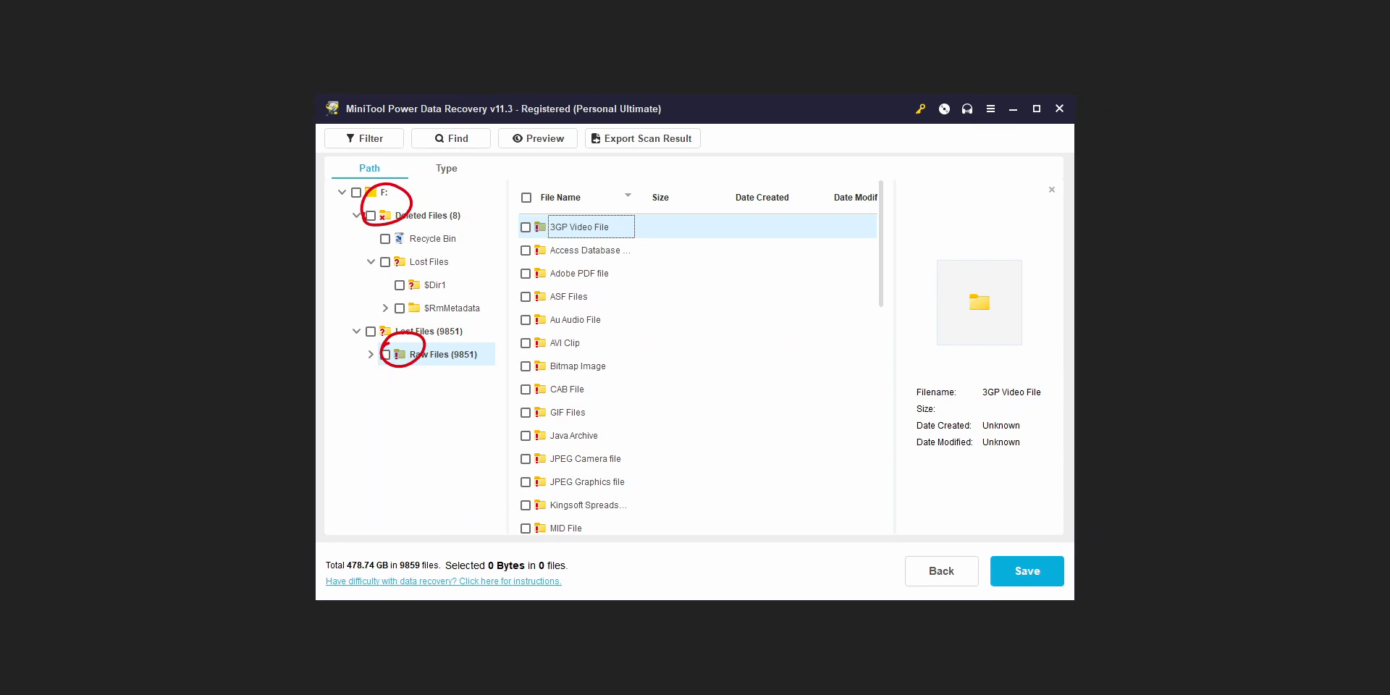
Collapse the Deleted Files branch and expand Raw Files in the folder tree to view its file-type folders
{"action": "left_click", "coordinate": [356, 215]}
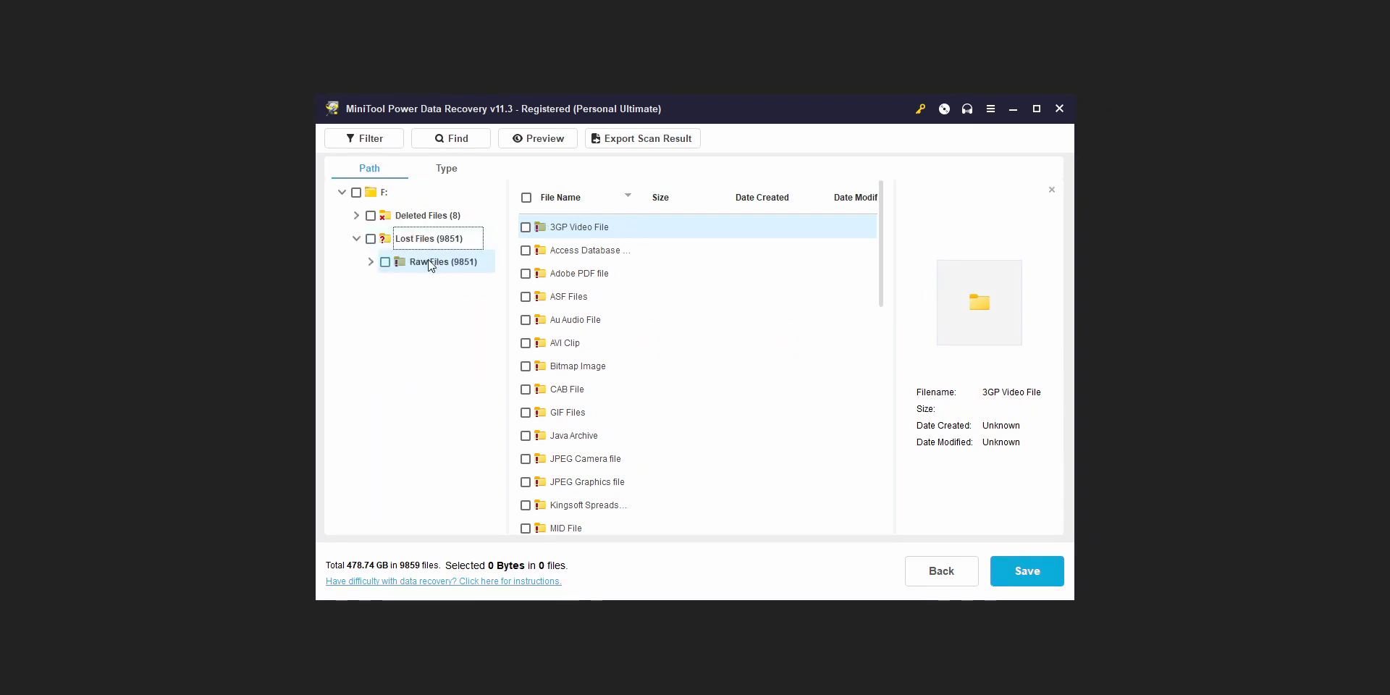
{"action": "double_click", "coordinate": [430, 263]}
{"action": "scroll", "coordinate": [434, 329], "scroll_direction": "down", "scroll_amount": 5}
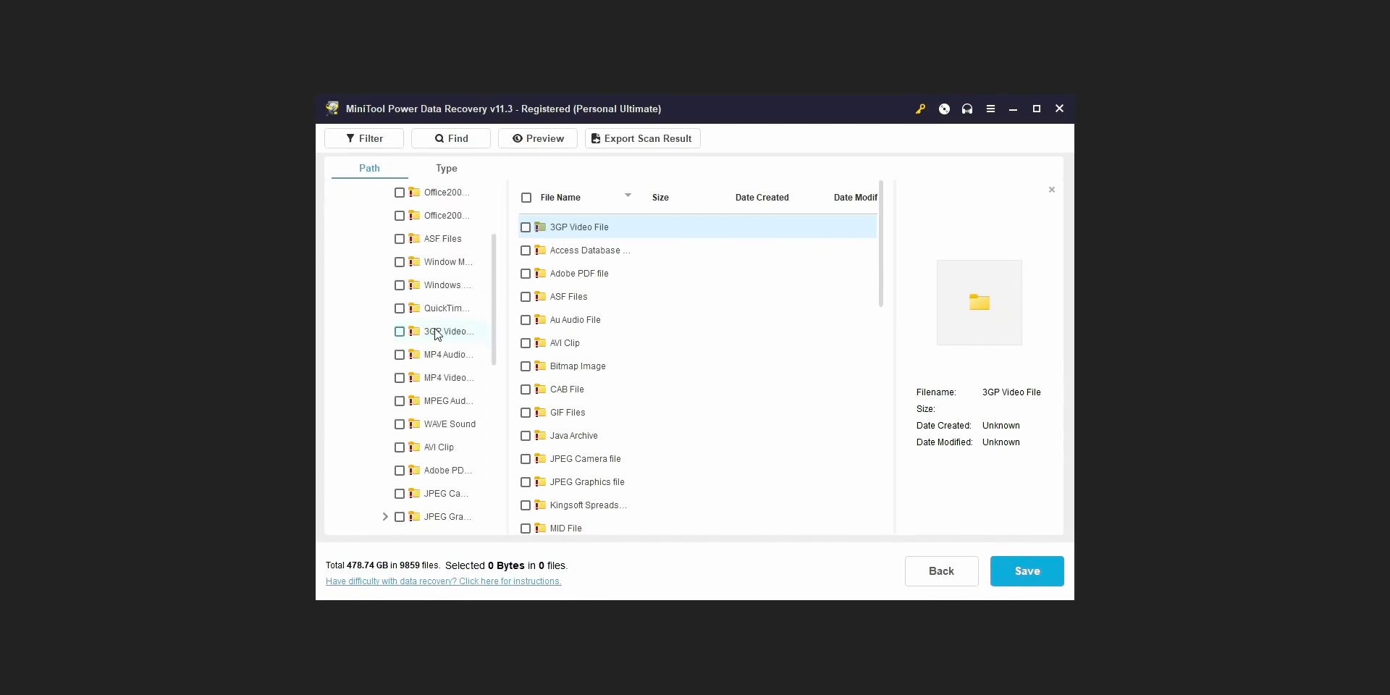
{"action": "scroll", "coordinate": [434, 330], "scroll_direction": "up", "scroll_amount": 5}
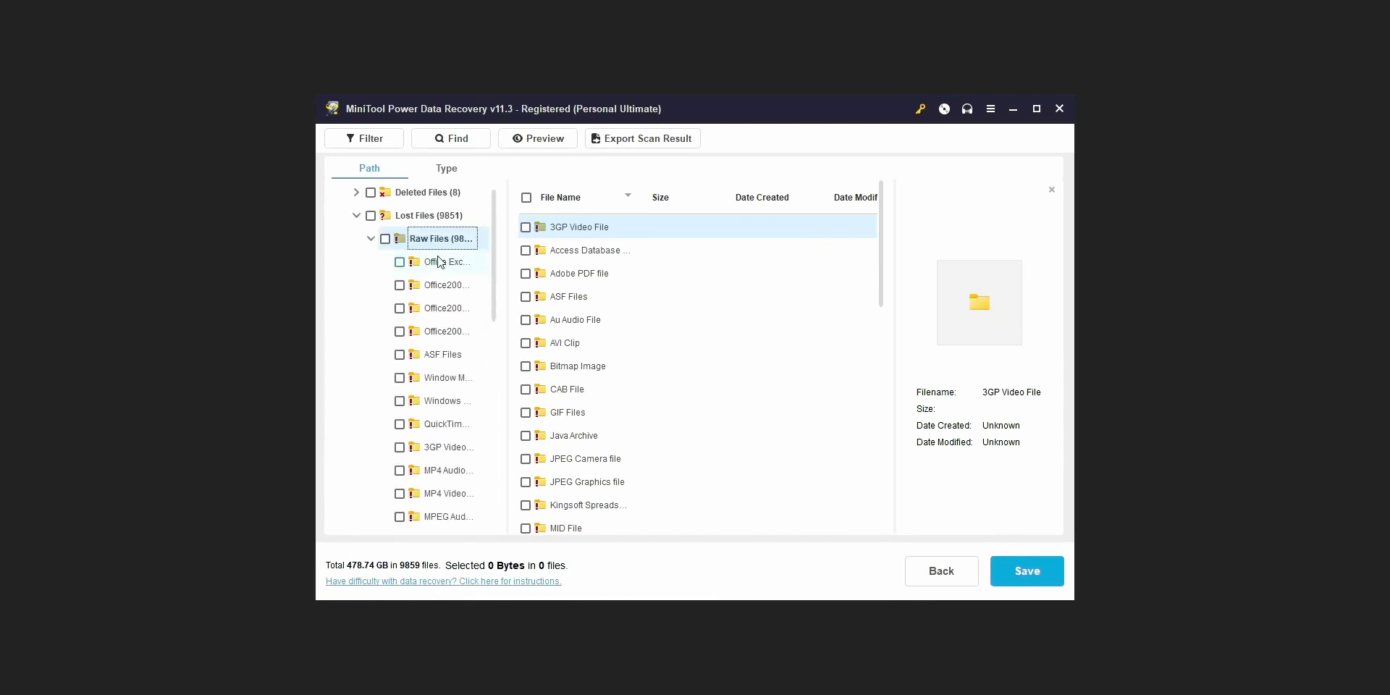
Inspect the recoverable files in the raw Office, Windows media, QuickTime, 3GP, MP4 and MPEG audio folders
{"action": "left_click", "coordinate": [439, 261]}
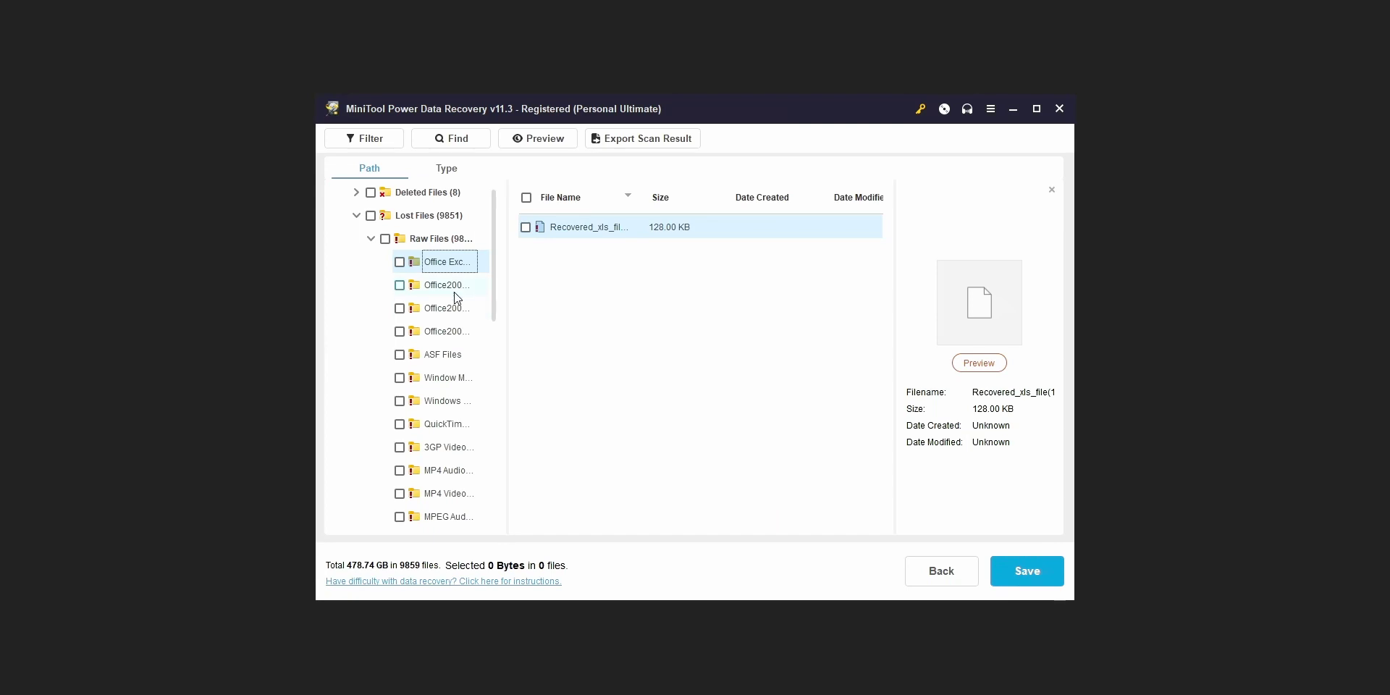
{"action": "left_click", "coordinate": [457, 292]}
{"action": "left_click", "coordinate": [448, 338]}
{"action": "left_click", "coordinate": [450, 379]}
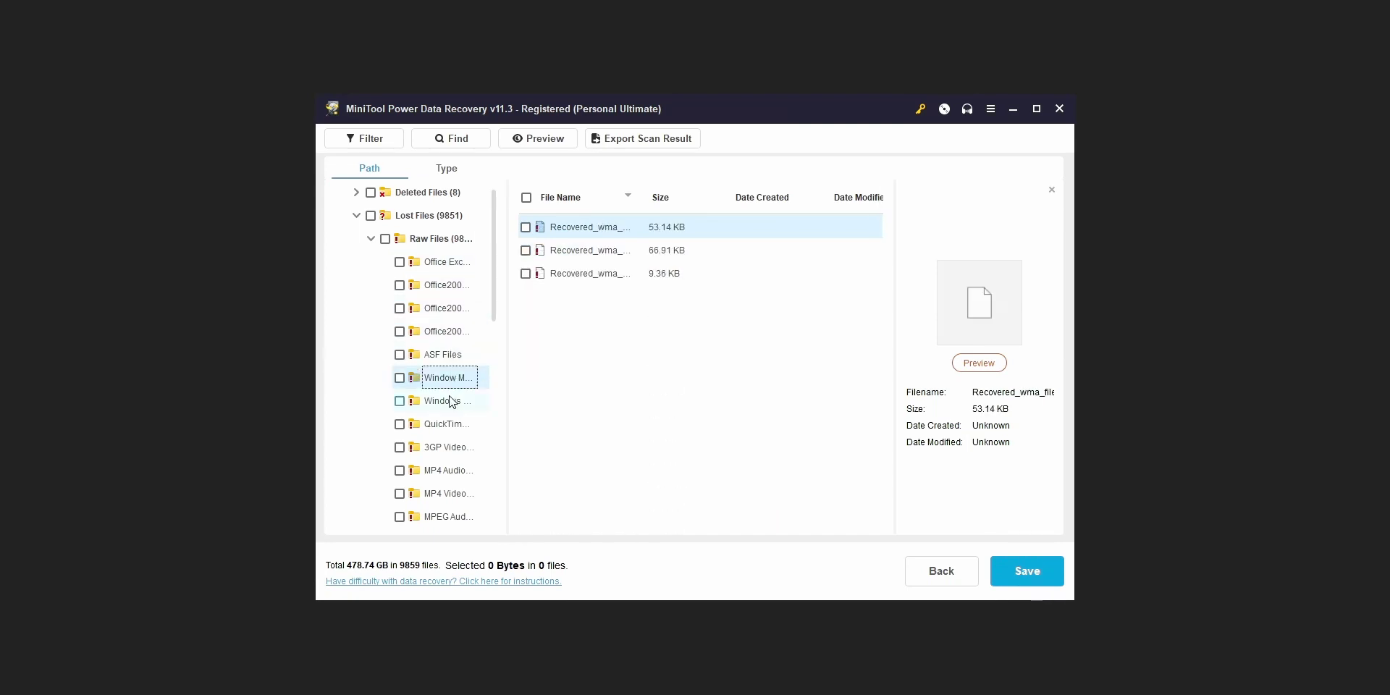
{"action": "left_click", "coordinate": [449, 402]}
{"action": "left_click", "coordinate": [447, 427]}
{"action": "left_click", "coordinate": [447, 449]}
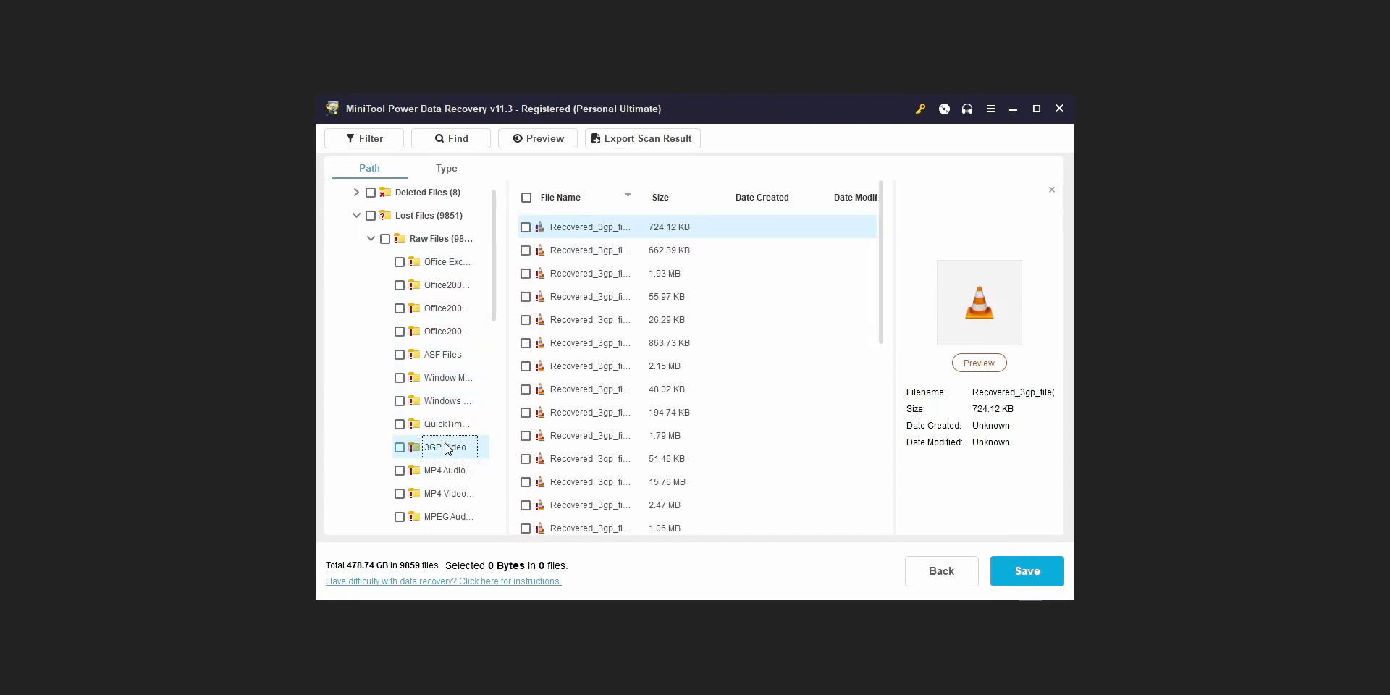
{"action": "left_click", "coordinate": [445, 470]}
{"action": "left_click", "coordinate": [438, 493]}
{"action": "scroll", "coordinate": [445, 469], "scroll_direction": "down", "scroll_amount": 1}
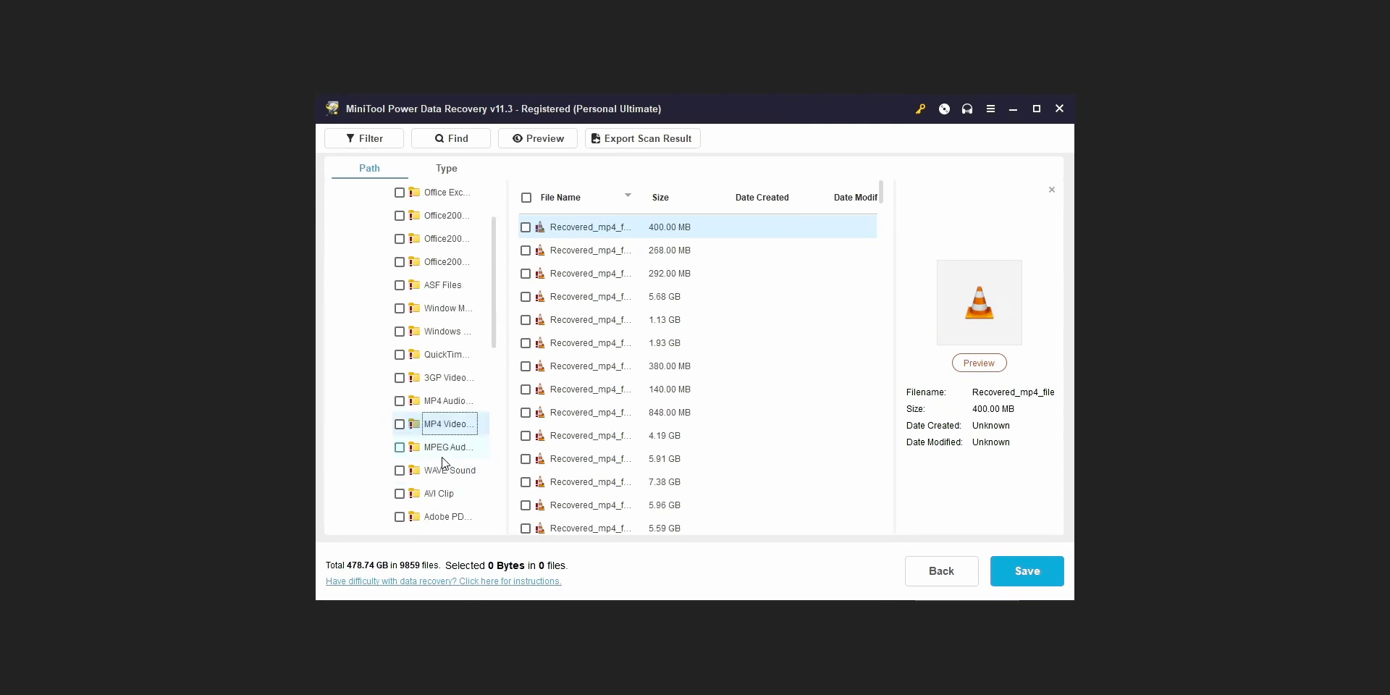
{"action": "left_click", "coordinate": [439, 447]}
{"action": "scroll", "coordinate": [443, 476], "scroll_direction": "up", "scroll_amount": 1}
Mark the 3GP Video File folder under Raw Files for recovery and choose Backup2 (D:) as the directory to save it
{"action": "left_click", "coordinate": [400, 447]}
{"action": "right_click", "coordinate": [602, 227]}
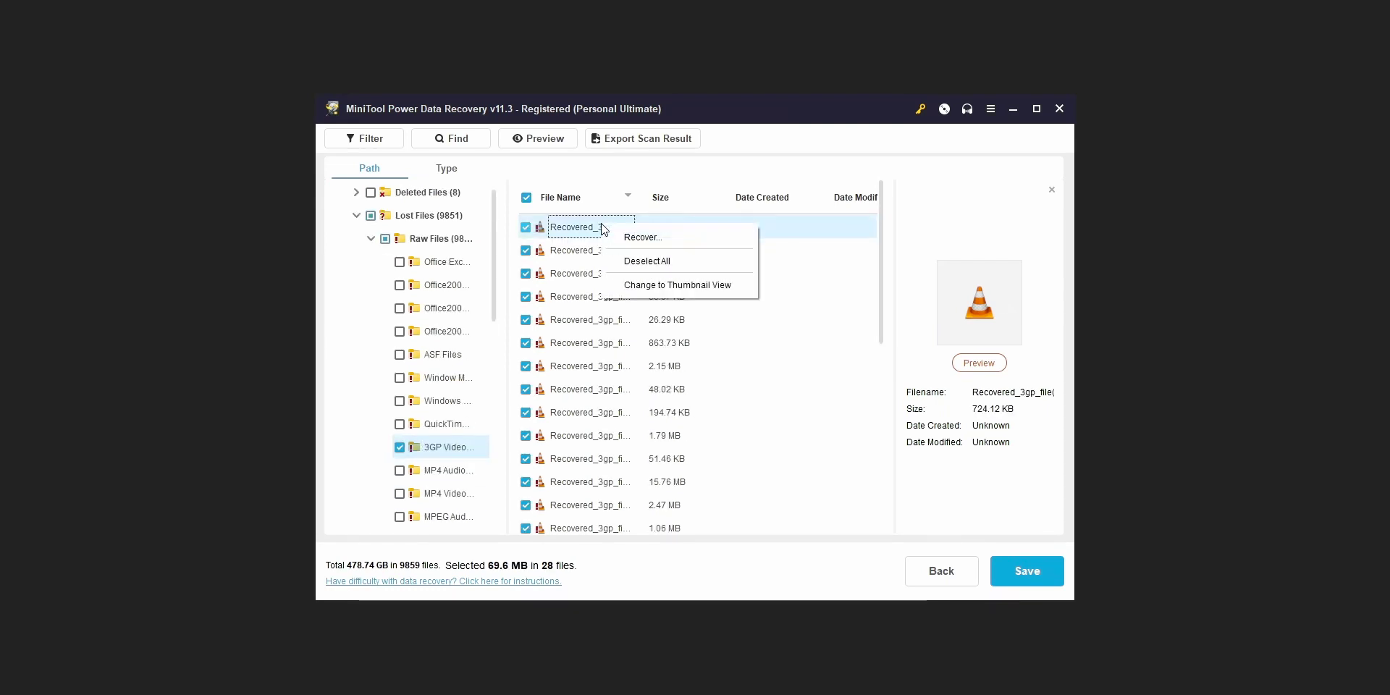
{"action": "left_click", "coordinate": [427, 240]}
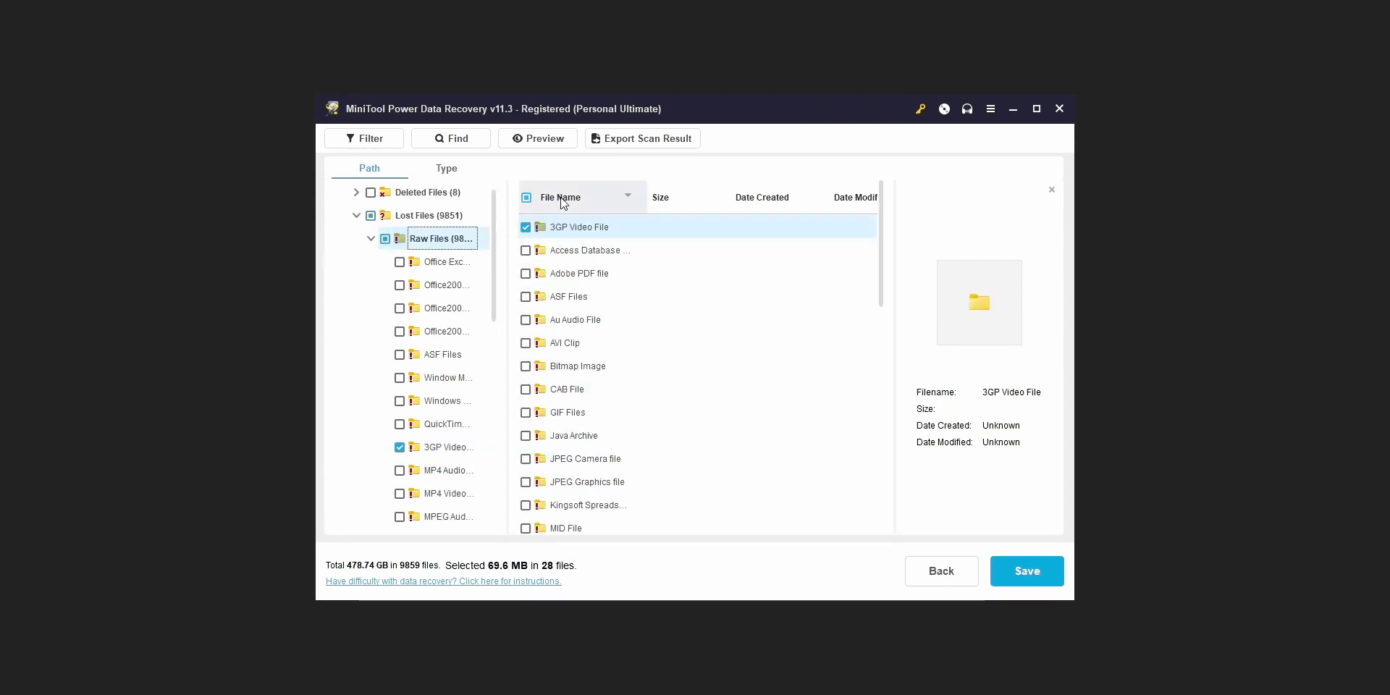
{"action": "right_click", "coordinate": [580, 225]}
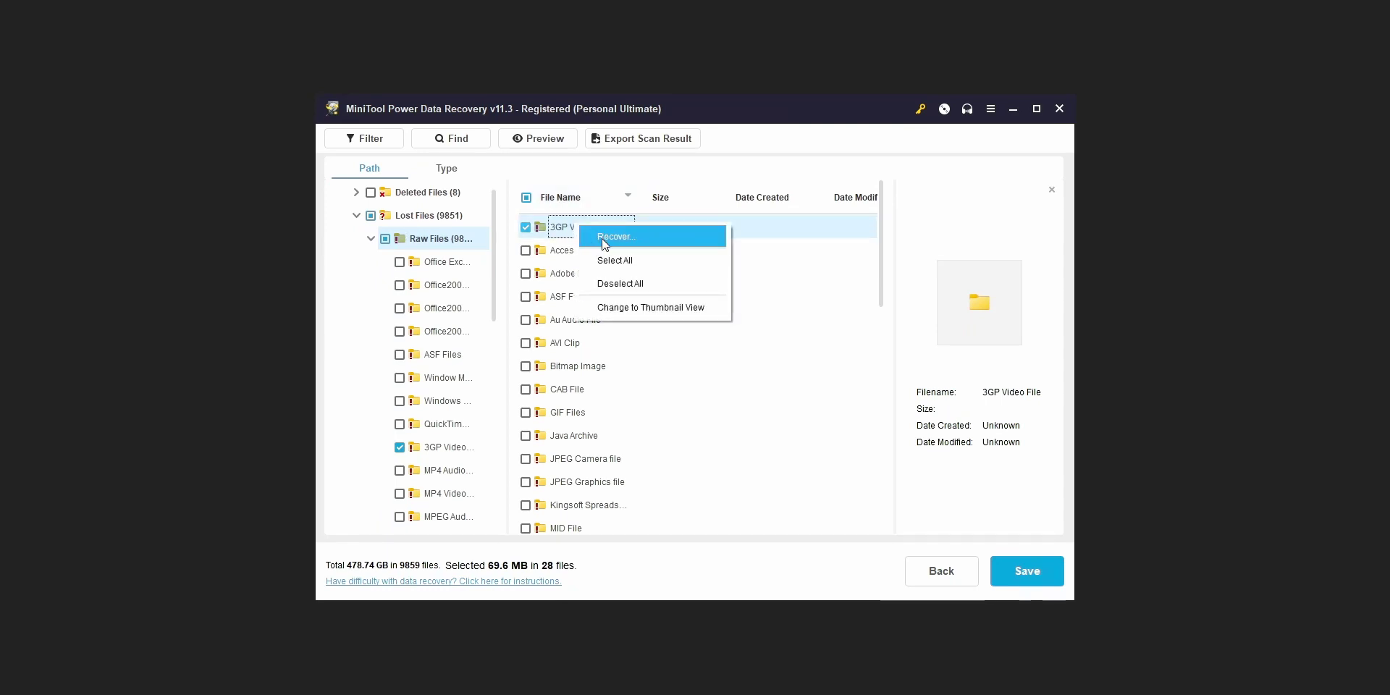
{"action": "left_click", "coordinate": [603, 238]}
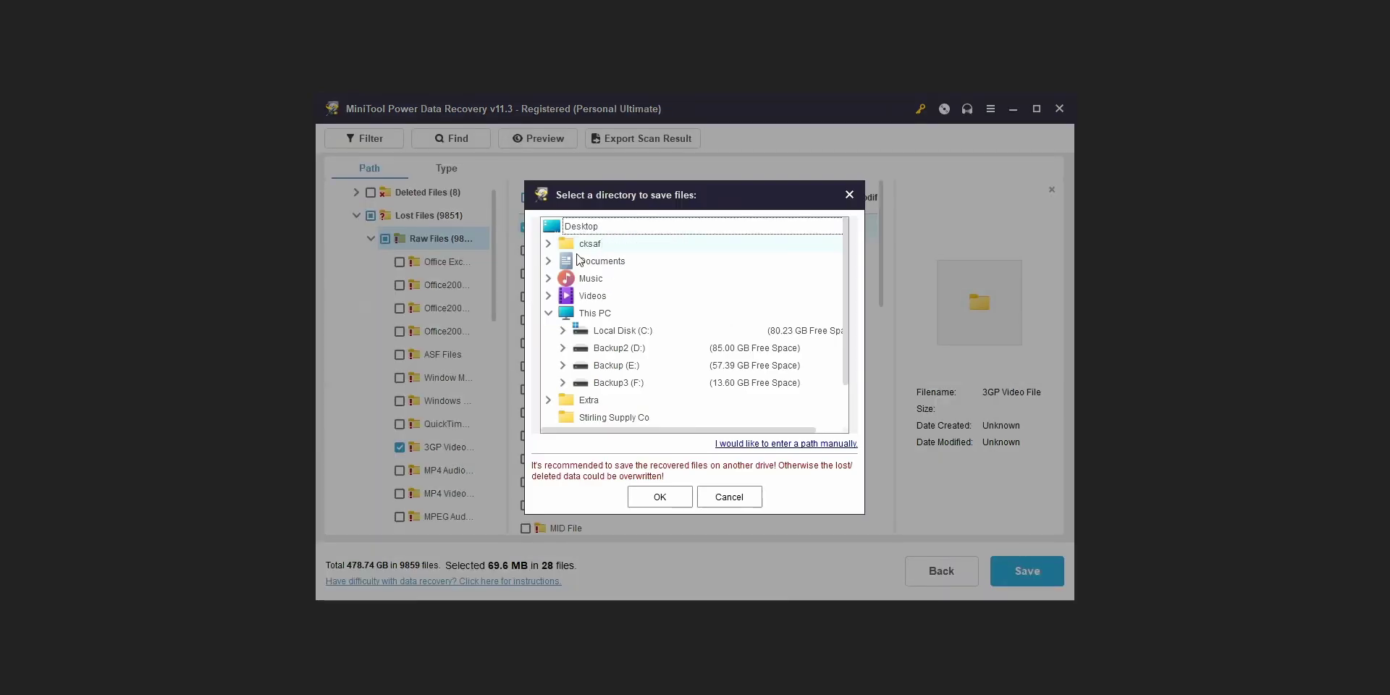
{"action": "left_click", "coordinate": [630, 350]}
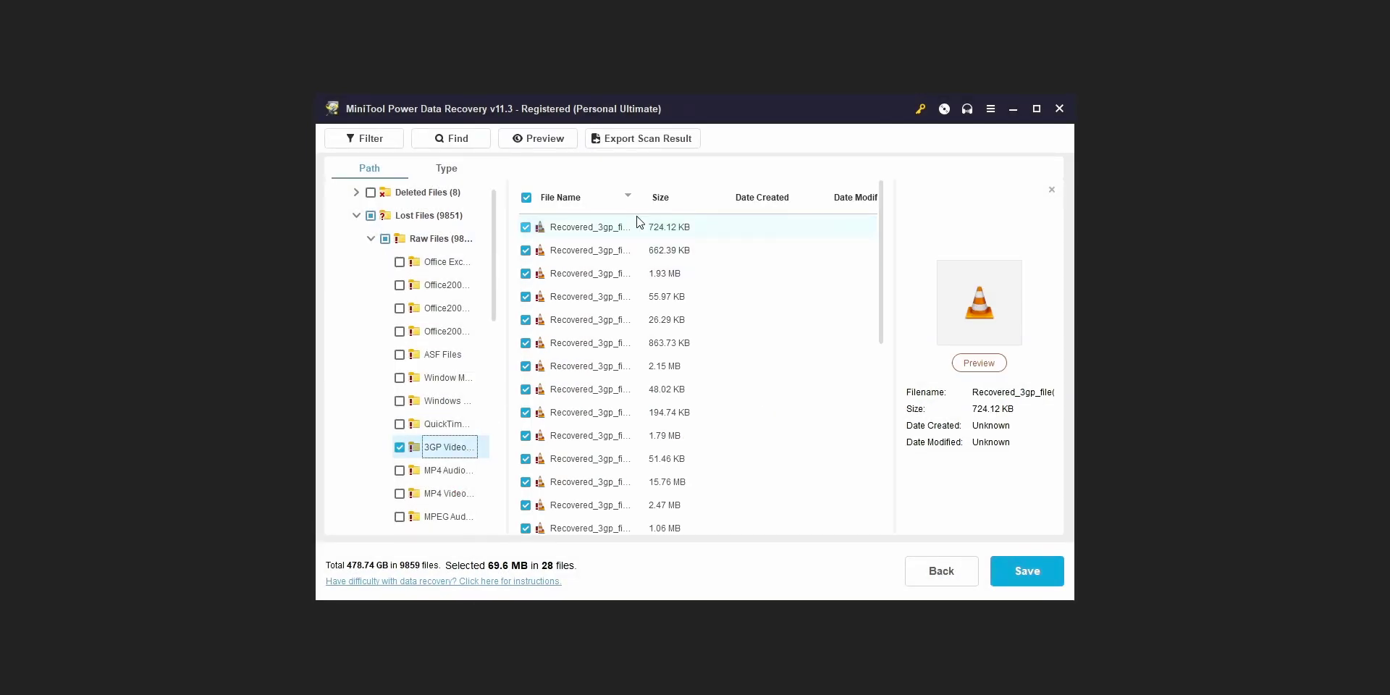
Widen the results' File Name column, then switch to File Explorer and look through the JPEG Camera file folder in New folder (3)
{"action": "left_click_drag", "start_coordinate": [640, 197], "coordinate": [718, 190]}
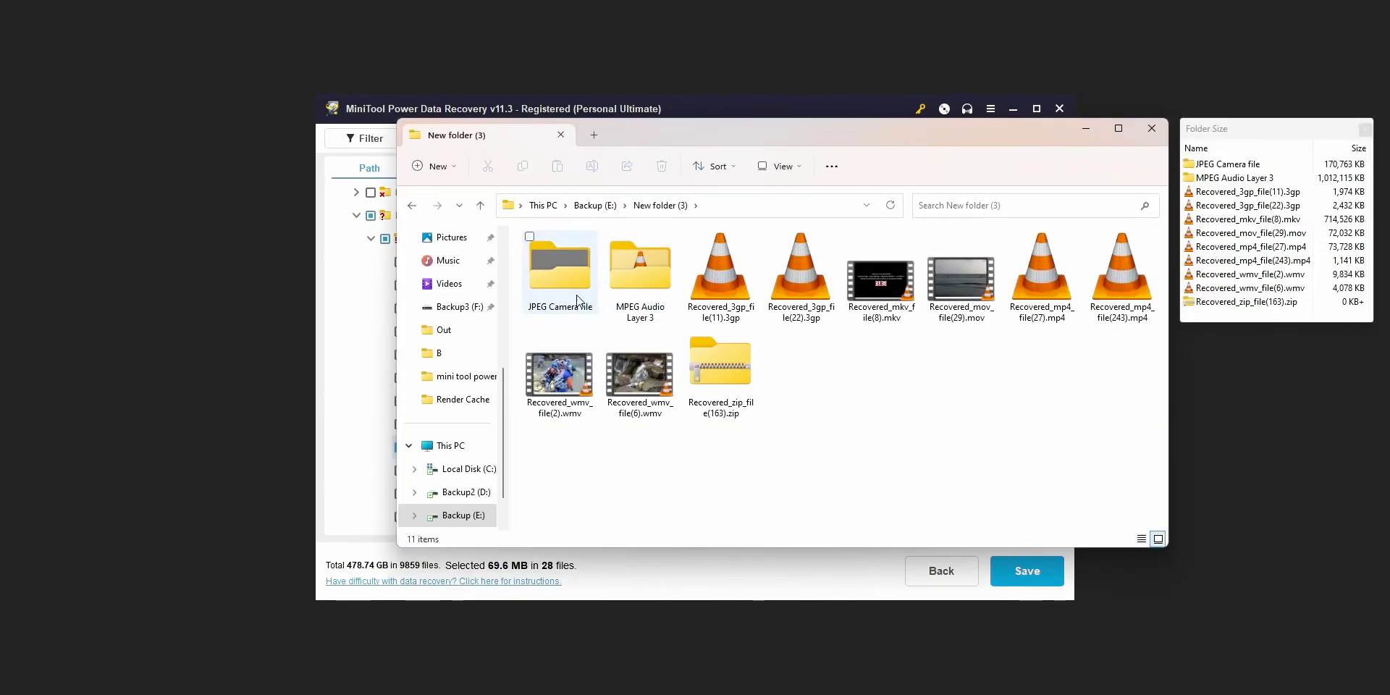
{"action": "double_click", "coordinate": [579, 276]}
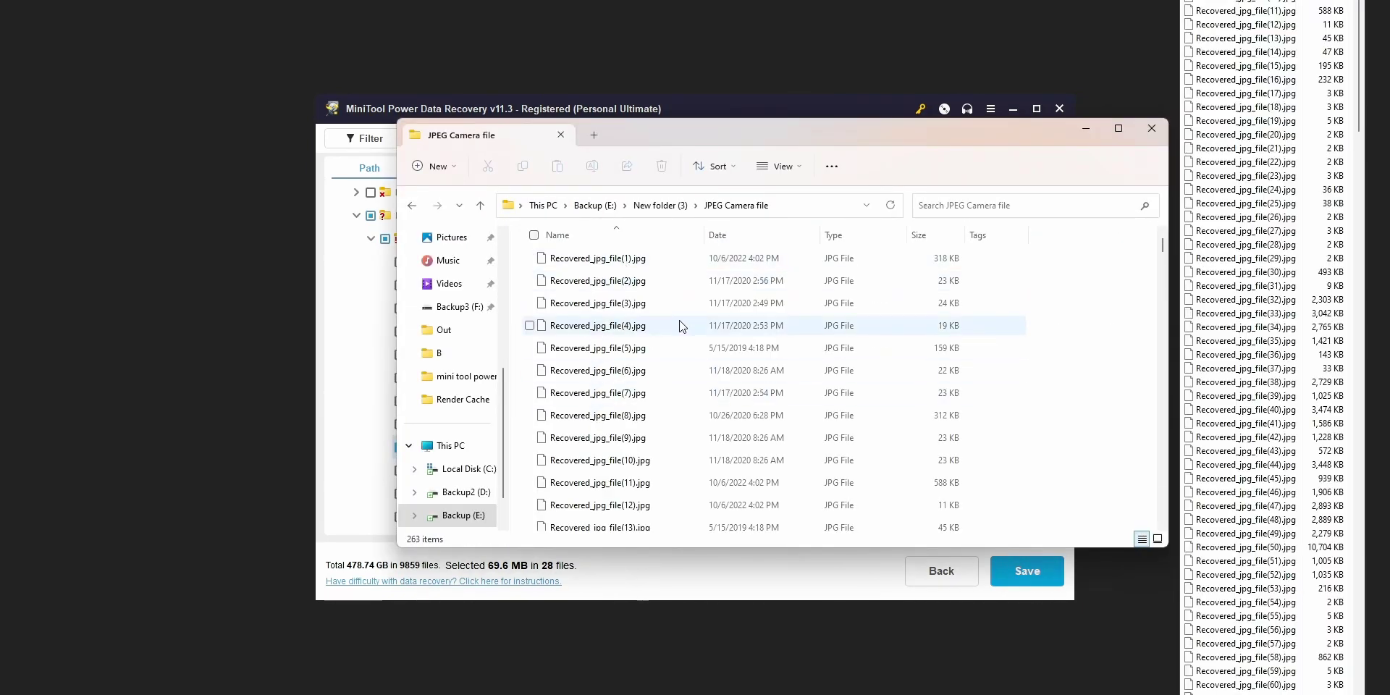
{"action": "left_click_drag", "start_coordinate": [1159, 249], "coordinate": [1167, 430]}
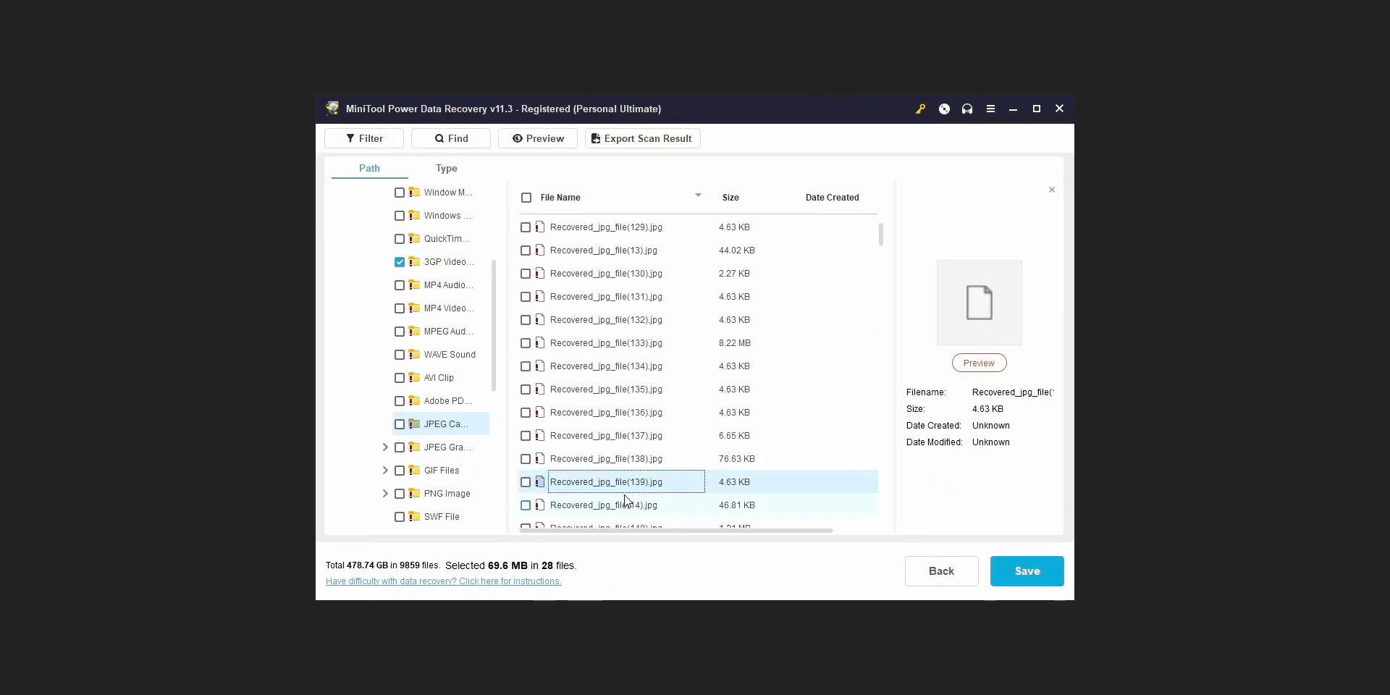
Preview several recoverable JPG files in the raw JPEG Camera file folder, including Recovered_jpg_file(14).jpg and Recovered_jpg_file(137).jpg
{"action": "left_click", "coordinate": [637, 458]}
{"action": "key", "text": "Down"}
{"action": "key", "text": "Down"}
{"action": "key", "text": "Down"}
{"action": "key", "text": "Down"}
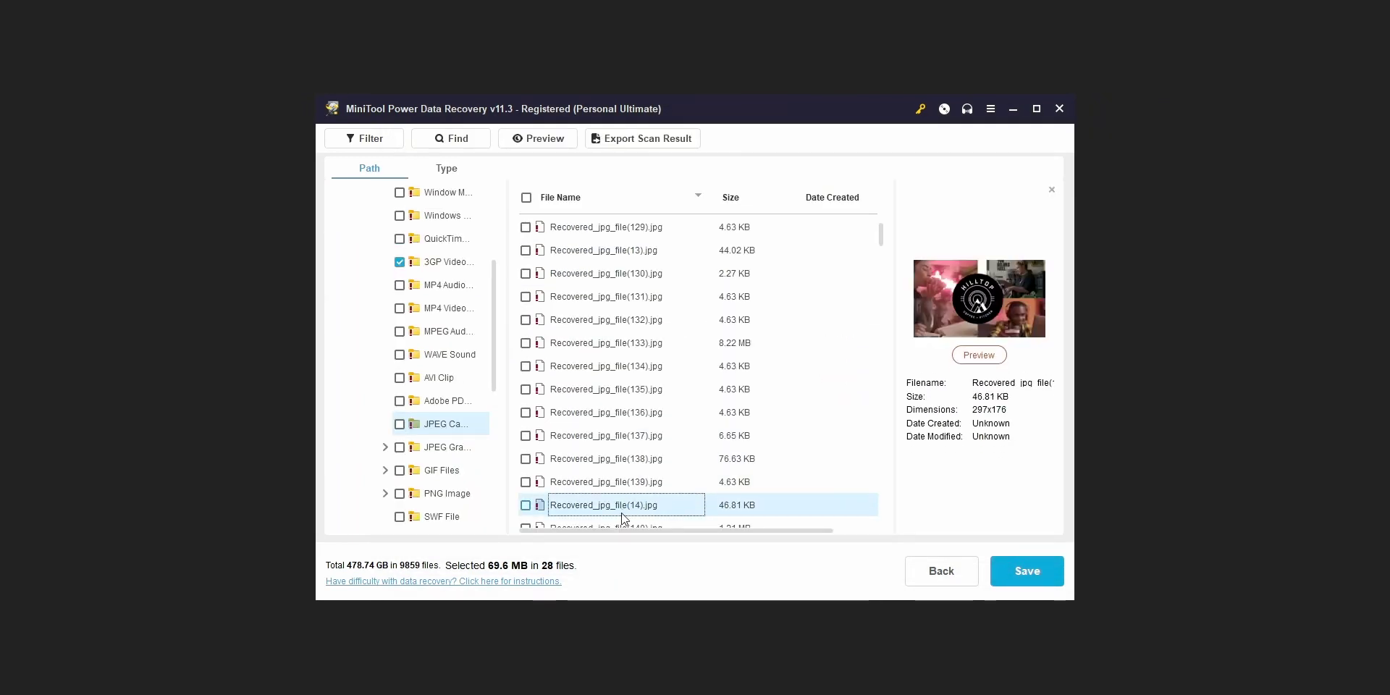
{"action": "key", "text": "Up"}
{"action": "key", "text": "Up"}
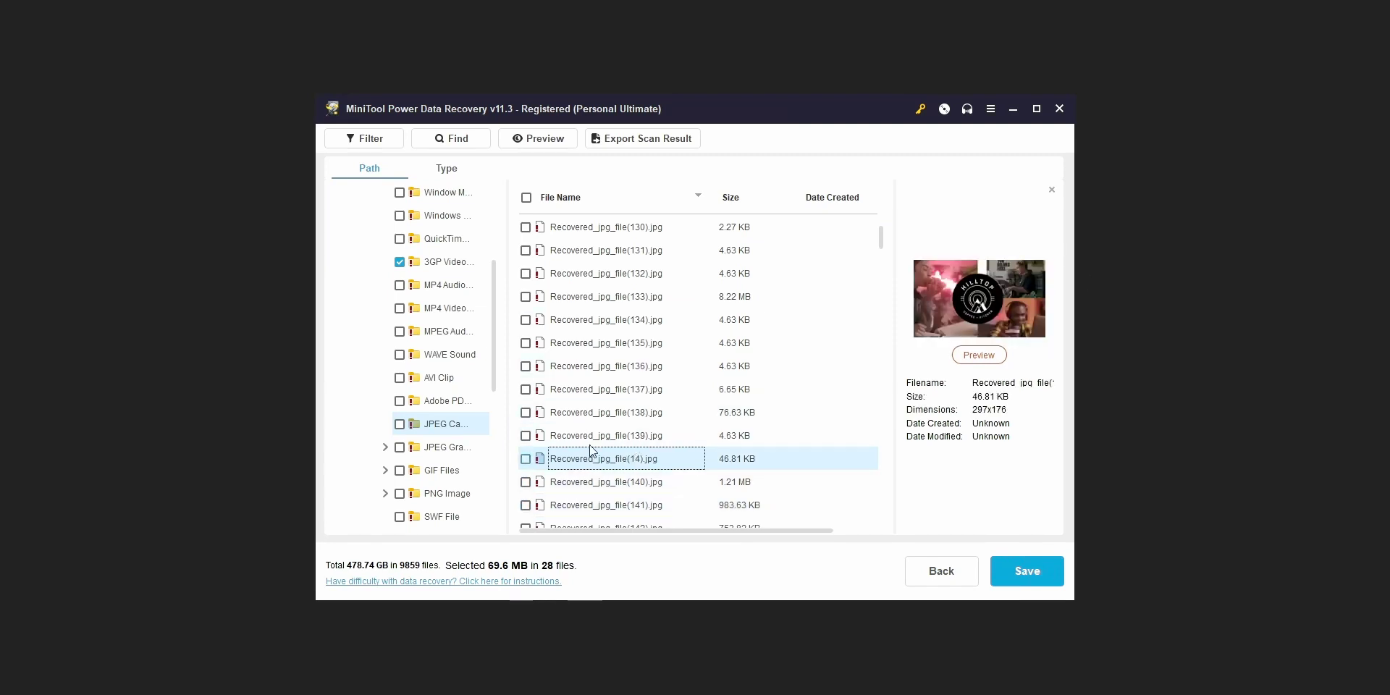
{"action": "key", "text": "Up"}
{"action": "key", "text": "Up"}
{"action": "key", "text": "Up"}
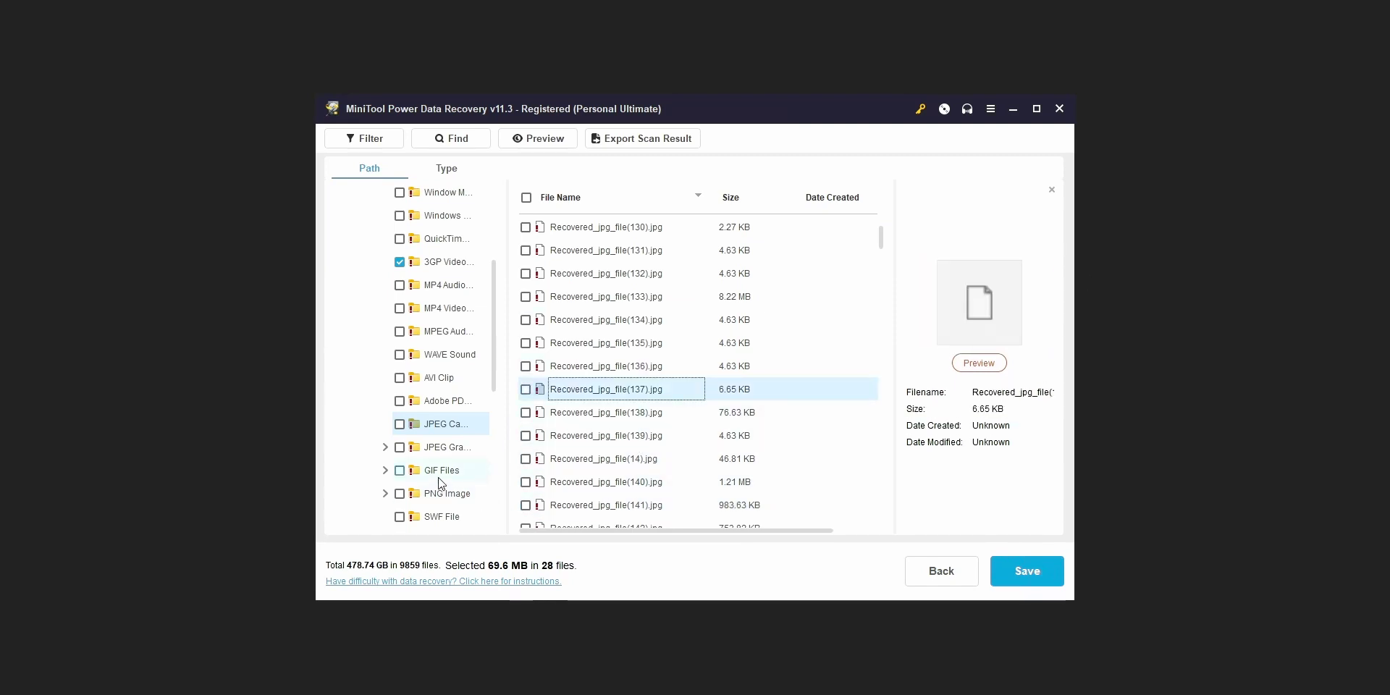
Open the raw PNG Image folder and preview several of its files, including Recovered_png_file(121).png
{"action": "left_click", "coordinate": [462, 495]}
{"action": "left_click", "coordinate": [658, 297]}
{"action": "left_click", "coordinate": [645, 258]}
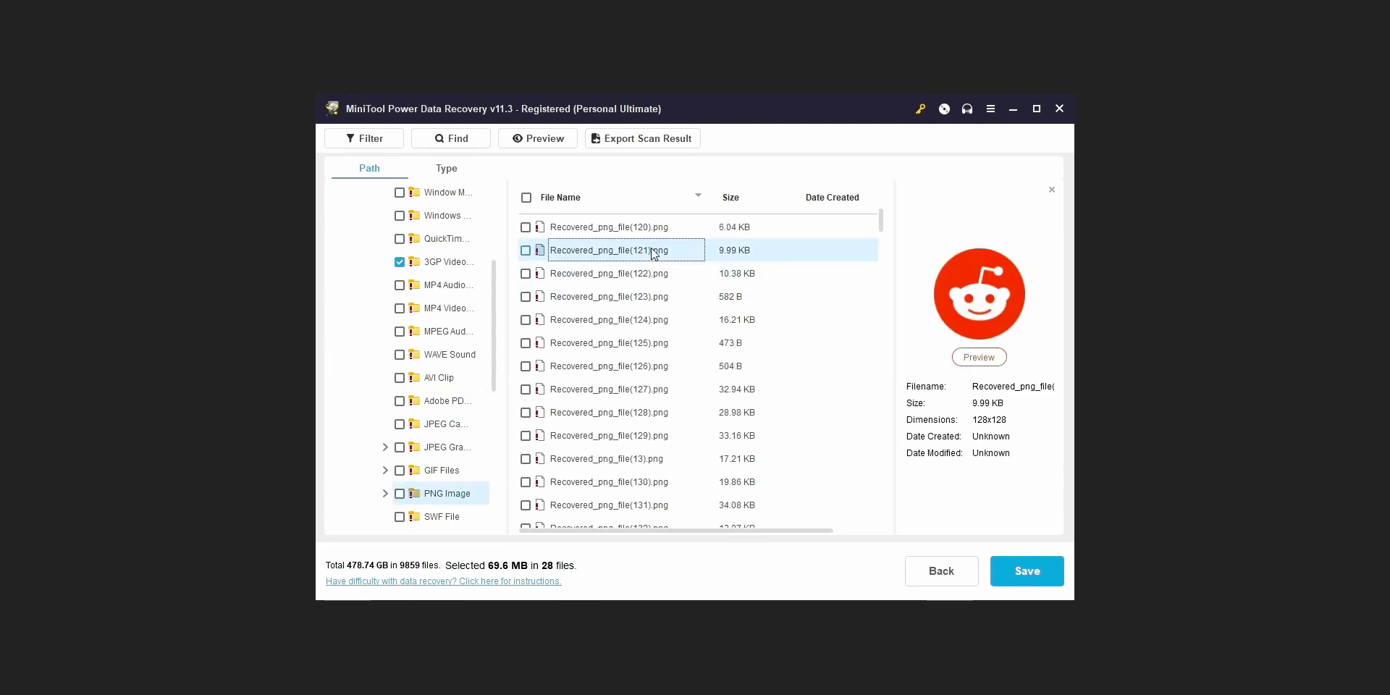
{"action": "left_click", "coordinate": [645, 335]}
Recover Recovered_cr2_file(10).cr2 from the raw Canon CR2 folder, saving it to the Desktop
{"action": "left_click", "coordinate": [647, 226]}
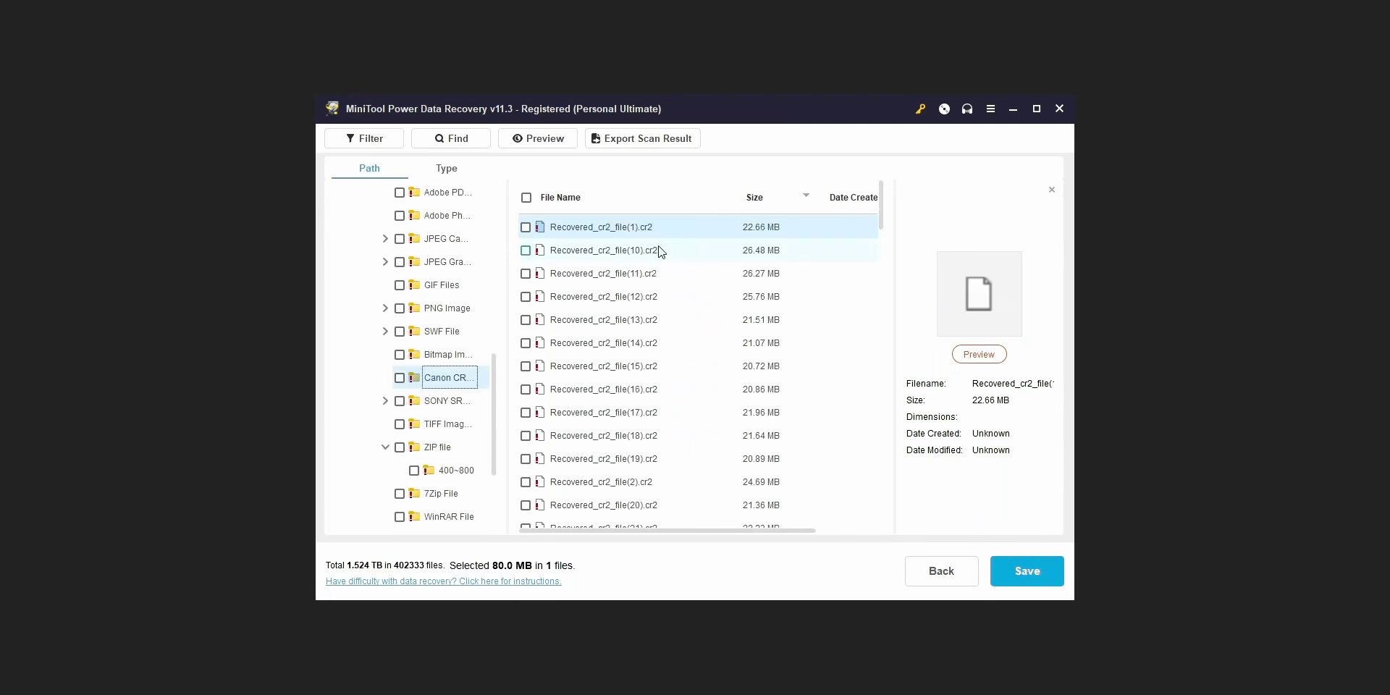
{"action": "right_click", "coordinate": [660, 244]}
{"action": "left_click", "coordinate": [666, 253]}
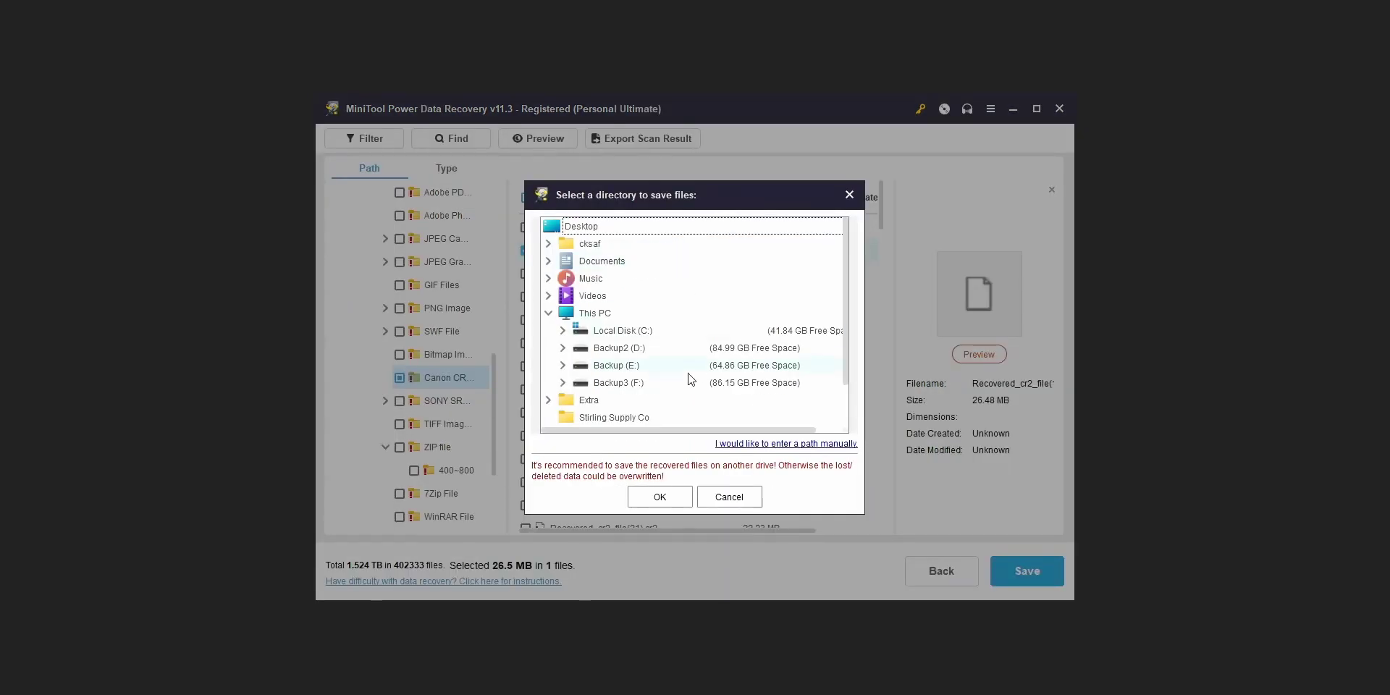
{"action": "double_click", "coordinate": [600, 228]}
{"action": "left_click", "coordinate": [659, 496]}
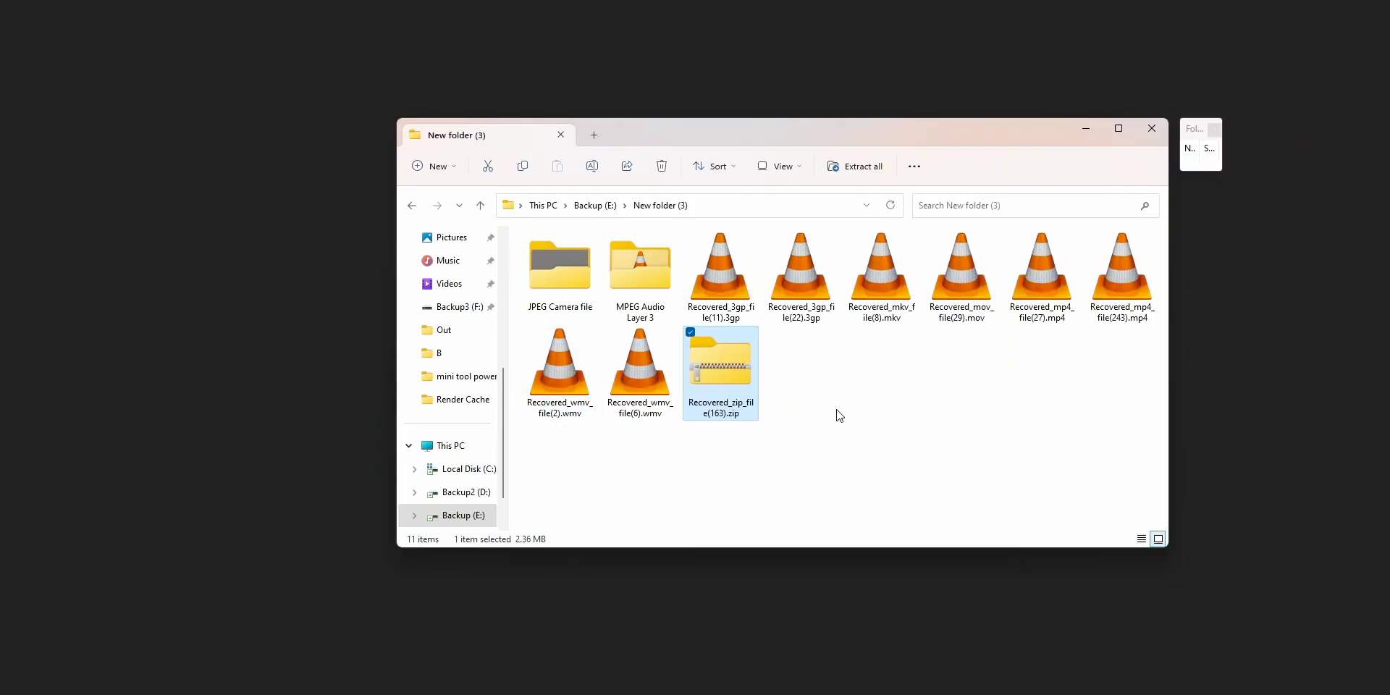
Check the file type and size of Recovered_zip_file(163).zip in its properties, then close them
{"action": "left_click_drag", "start_coordinate": [838, 437], "coordinate": [727, 365]}
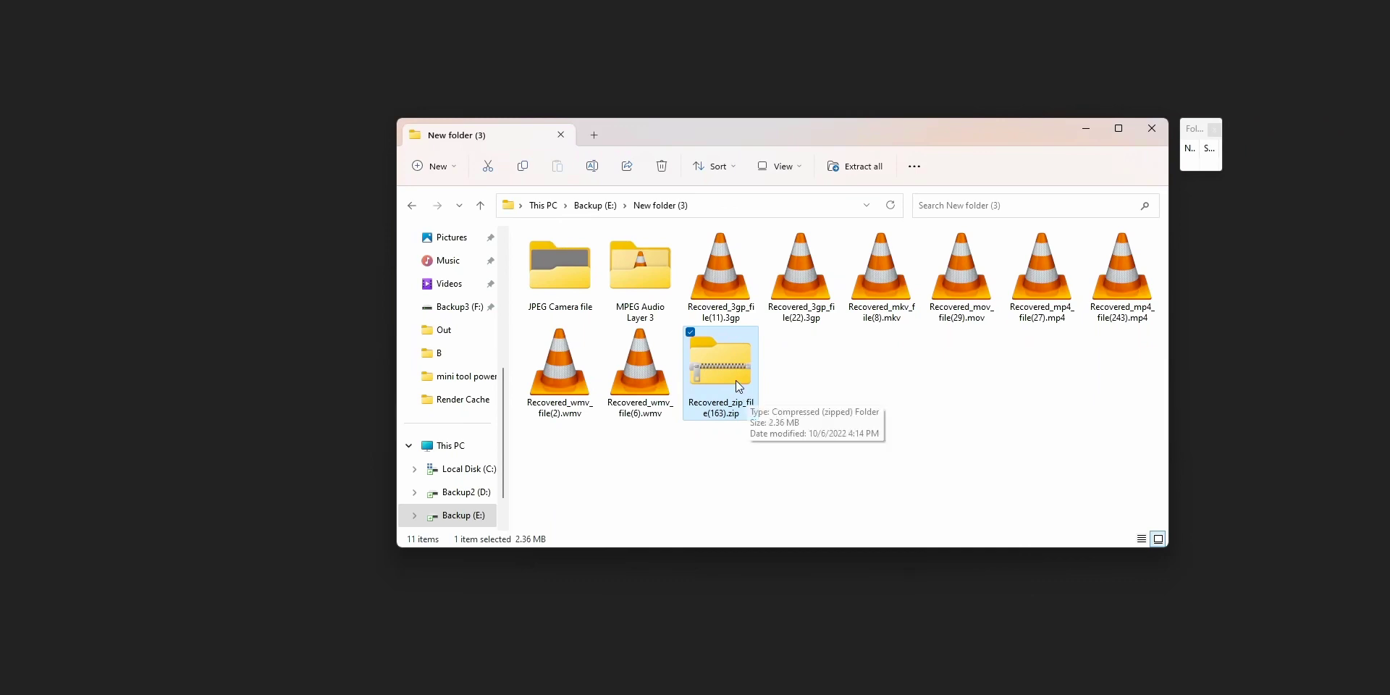
{"action": "right_click", "coordinate": [741, 380]}
{"action": "left_click", "coordinate": [800, 661]}
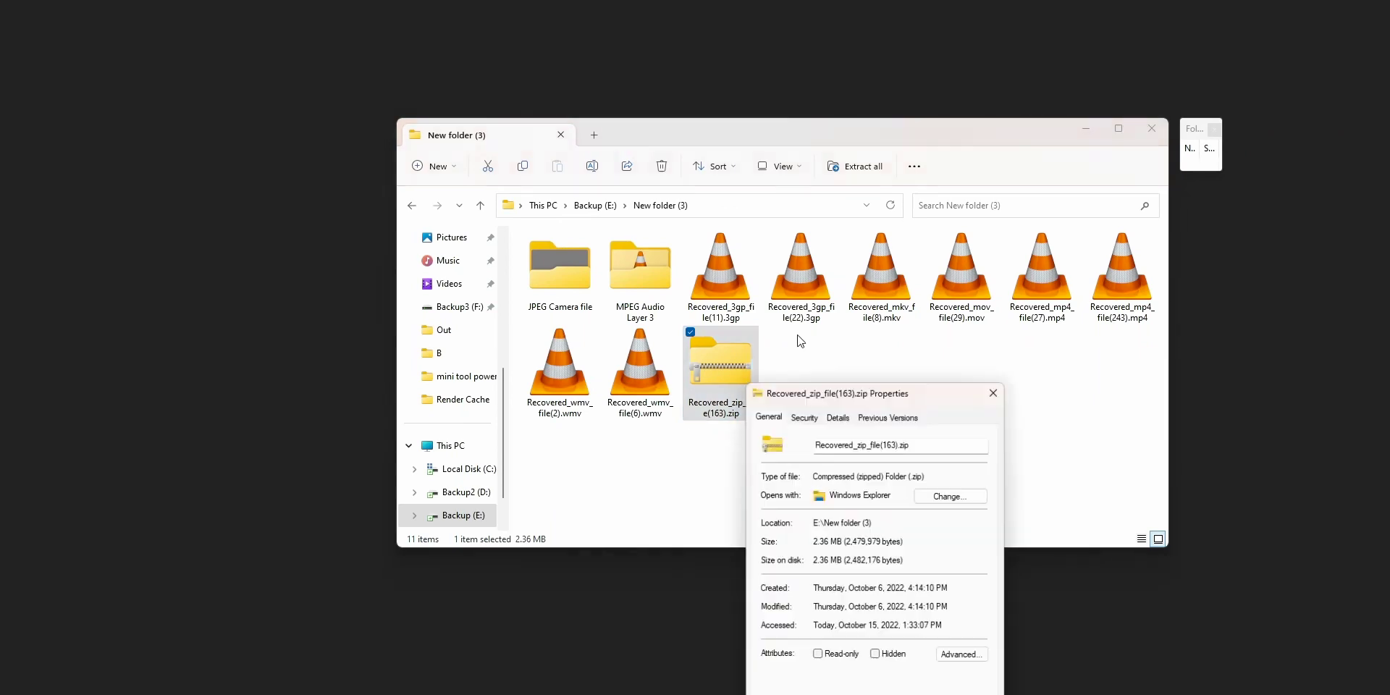
{"action": "left_click_drag", "start_coordinate": [848, 397], "coordinate": [731, 275]}
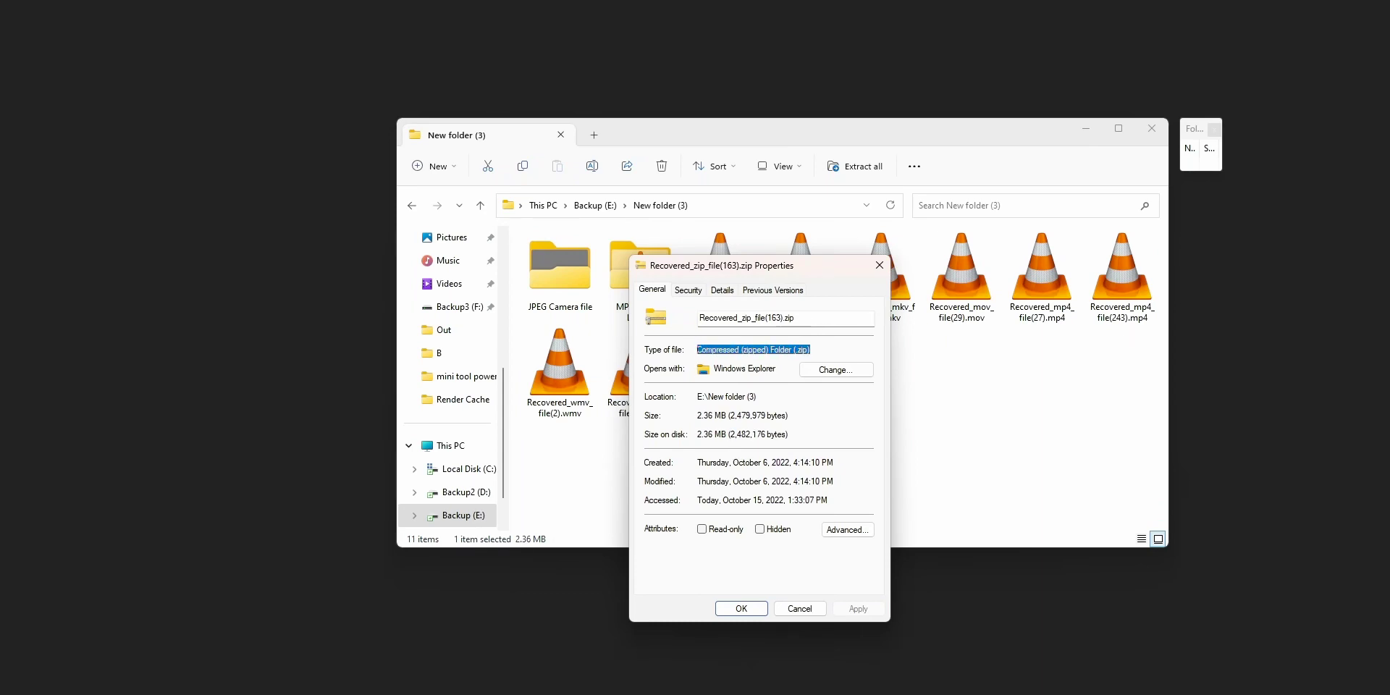
{"action": "left_click", "coordinate": [881, 268]}
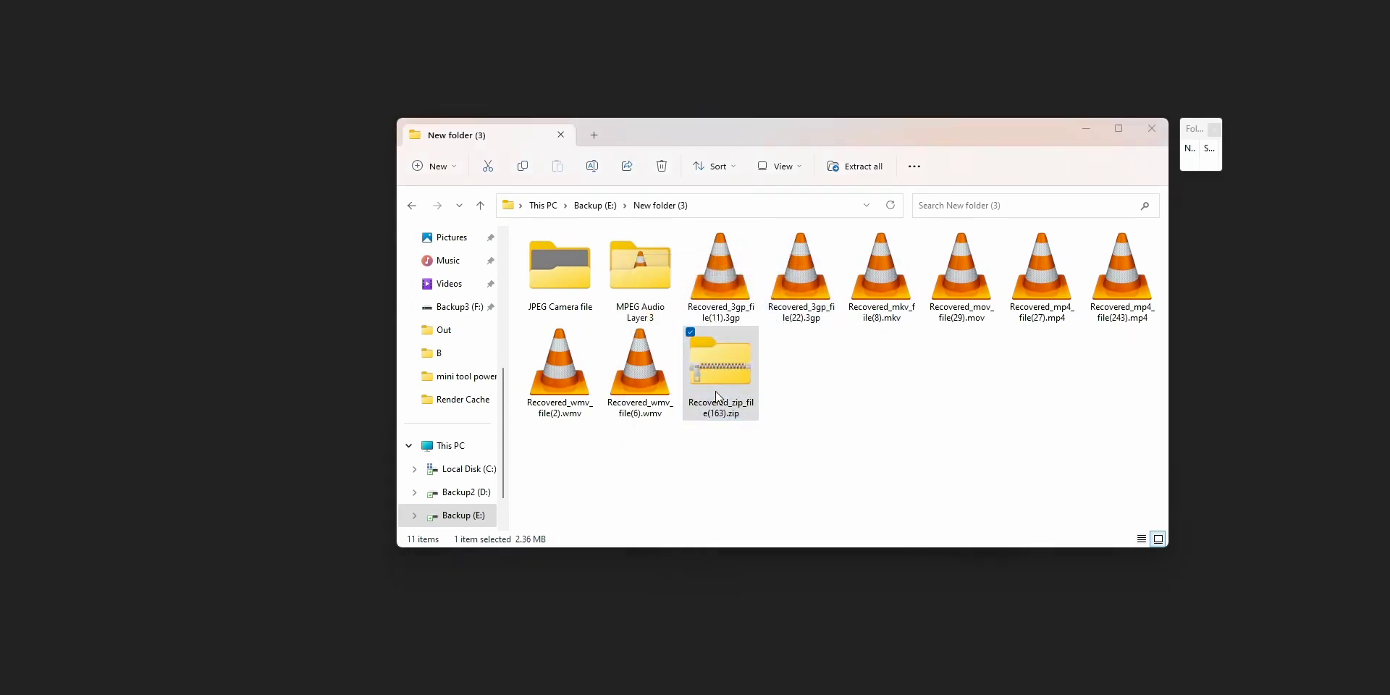
Try twice to open Recovered_zip_file(163).zip in New folder (3), dismissing the message each time
{"action": "double_click", "coordinate": [717, 396]}
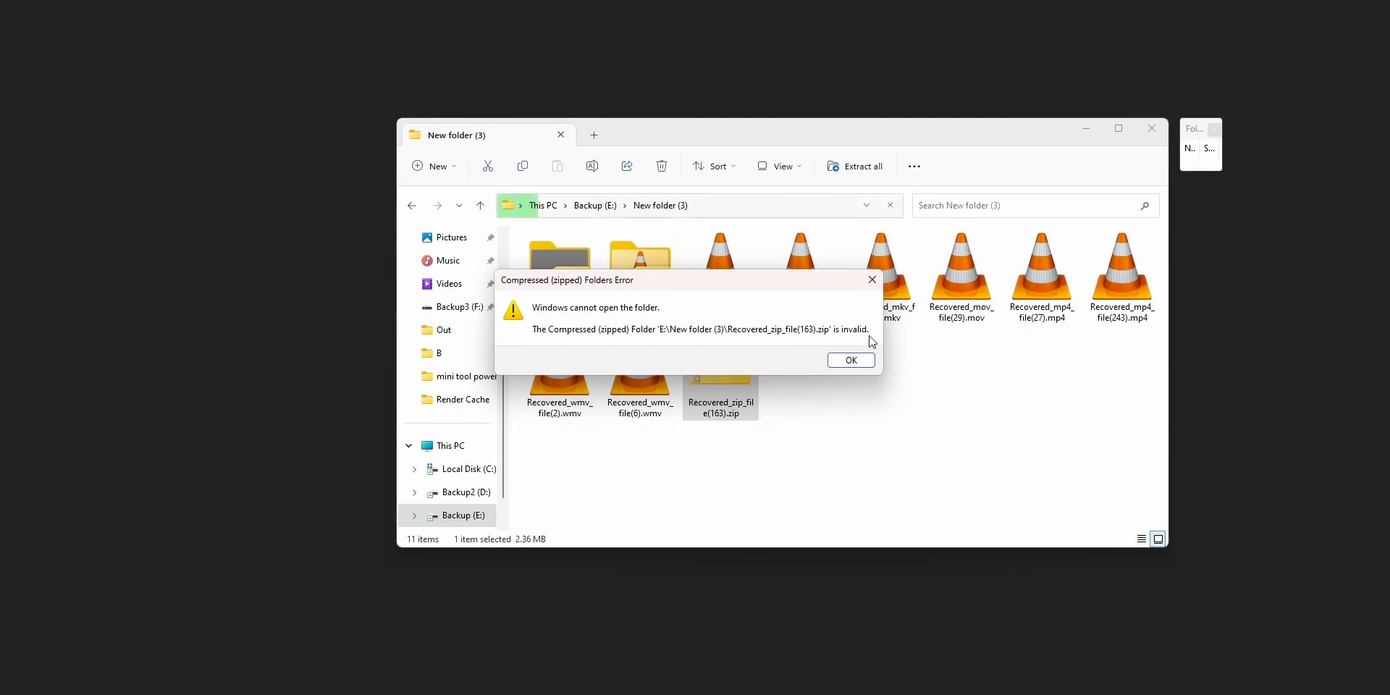
{"action": "left_click", "coordinate": [847, 361]}
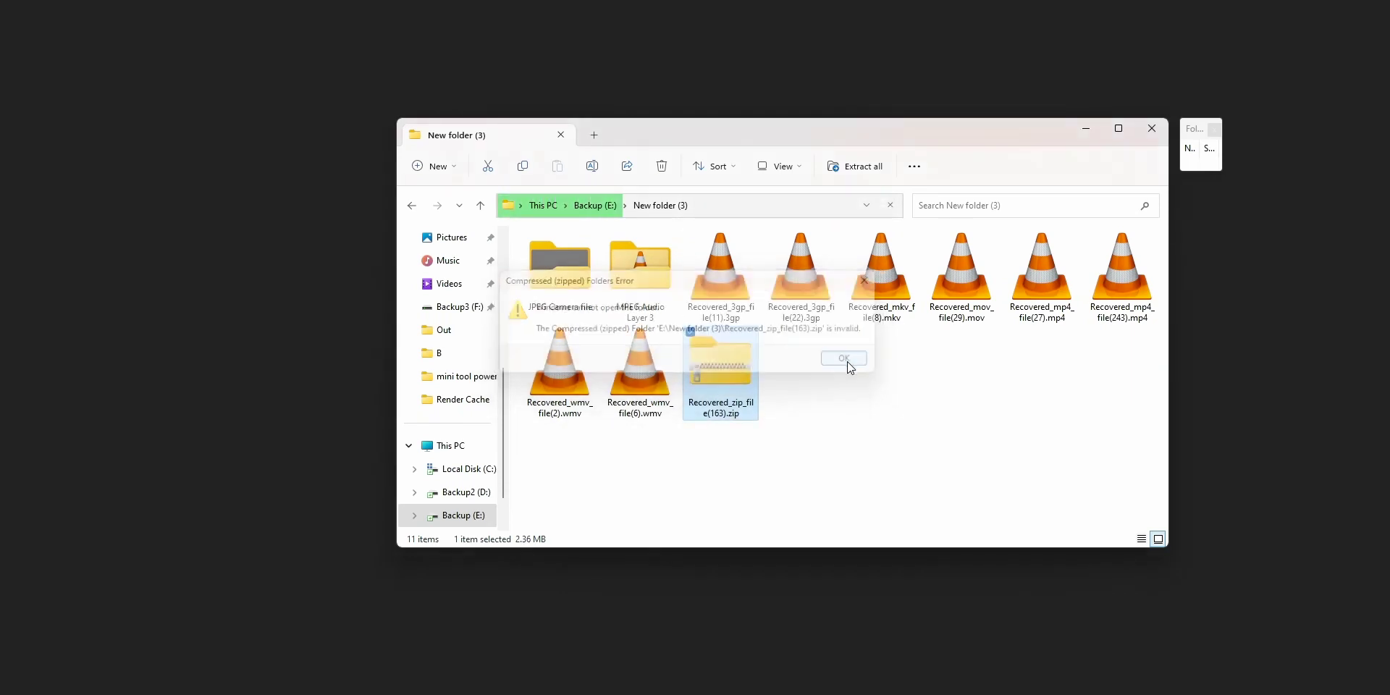
{"action": "double_click", "coordinate": [715, 393]}
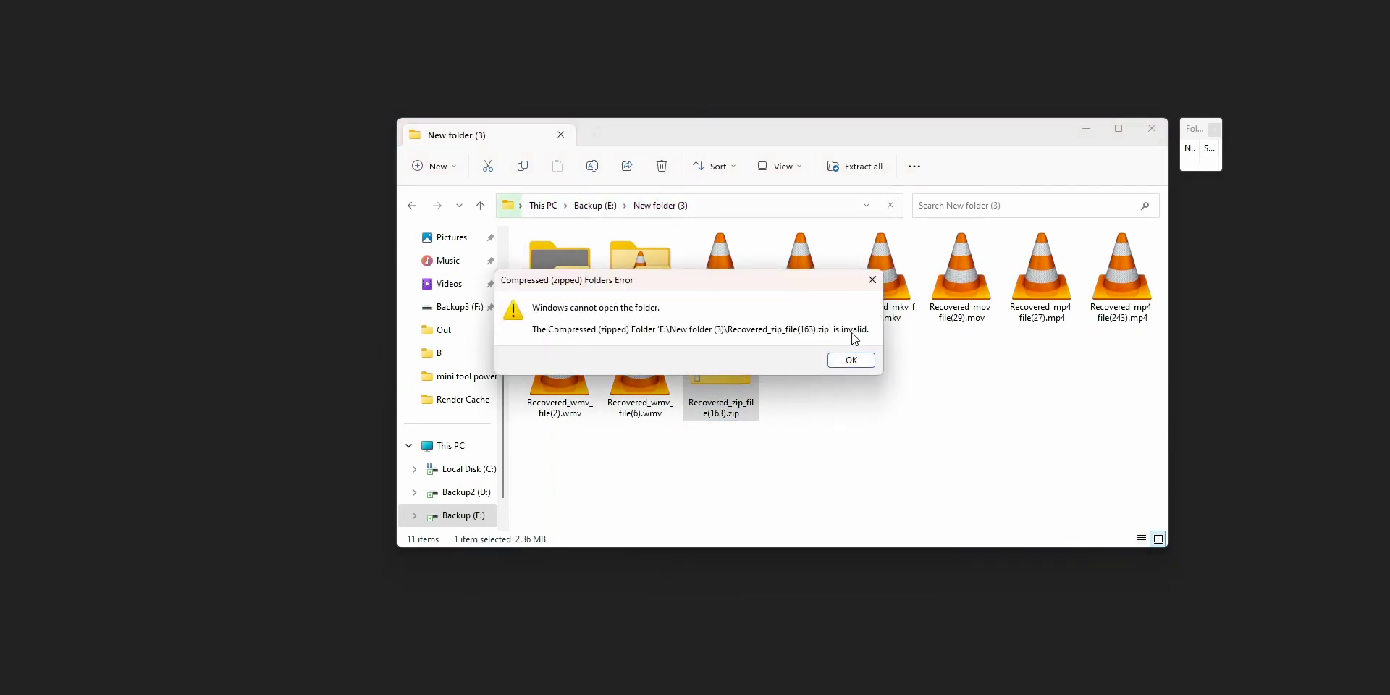
{"action": "left_click", "coordinate": [851, 362]}
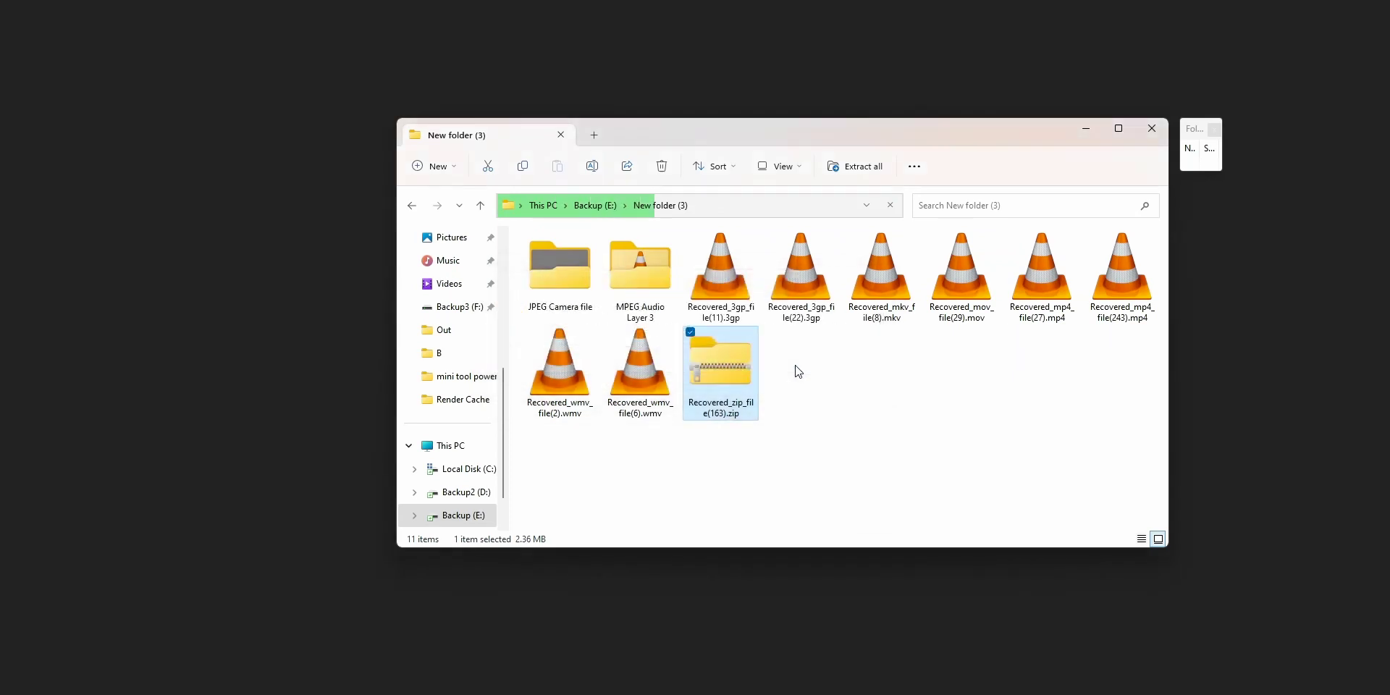
Open the JPEG Camera file folder and view its images from Recovered_jpg_file(66).jpg back to Recovered_jpg_file(62).jpg, checking for distortion
{"action": "double_click", "coordinate": [562, 268]}
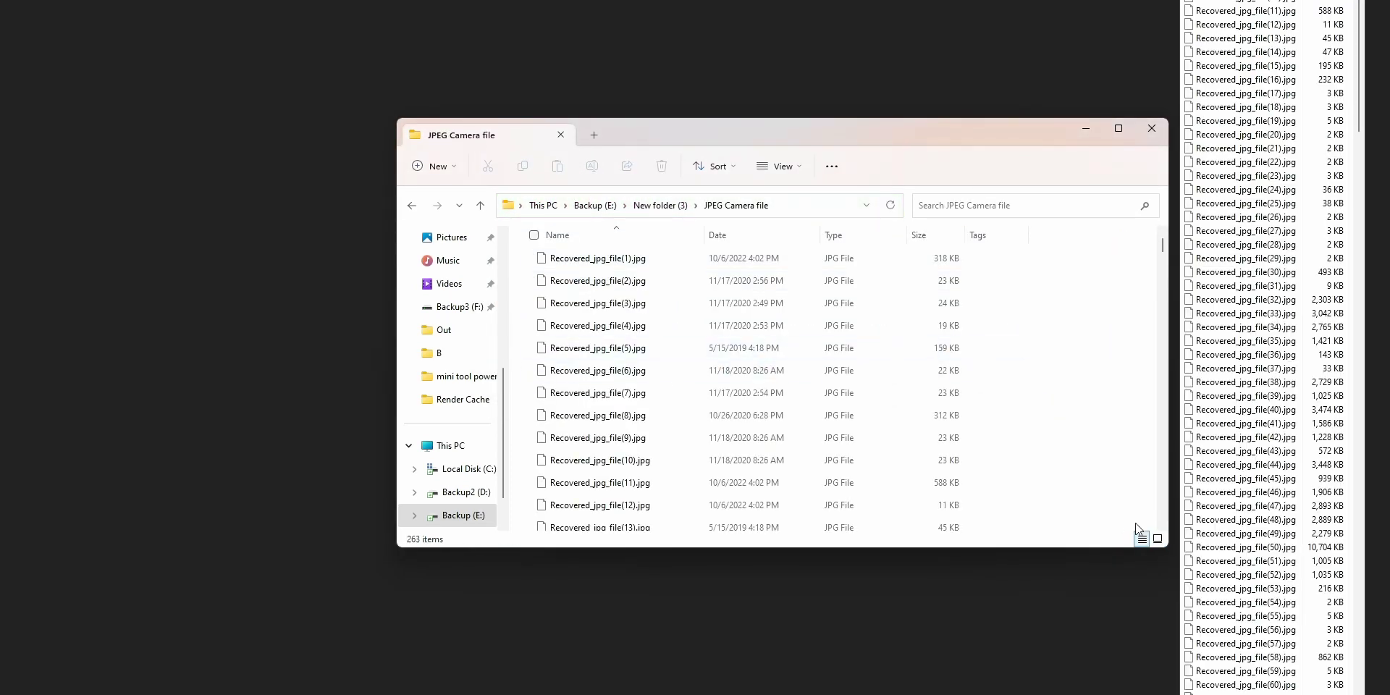
{"action": "scroll", "coordinate": [1159, 323], "scroll_direction": "down", "scroll_amount": 5}
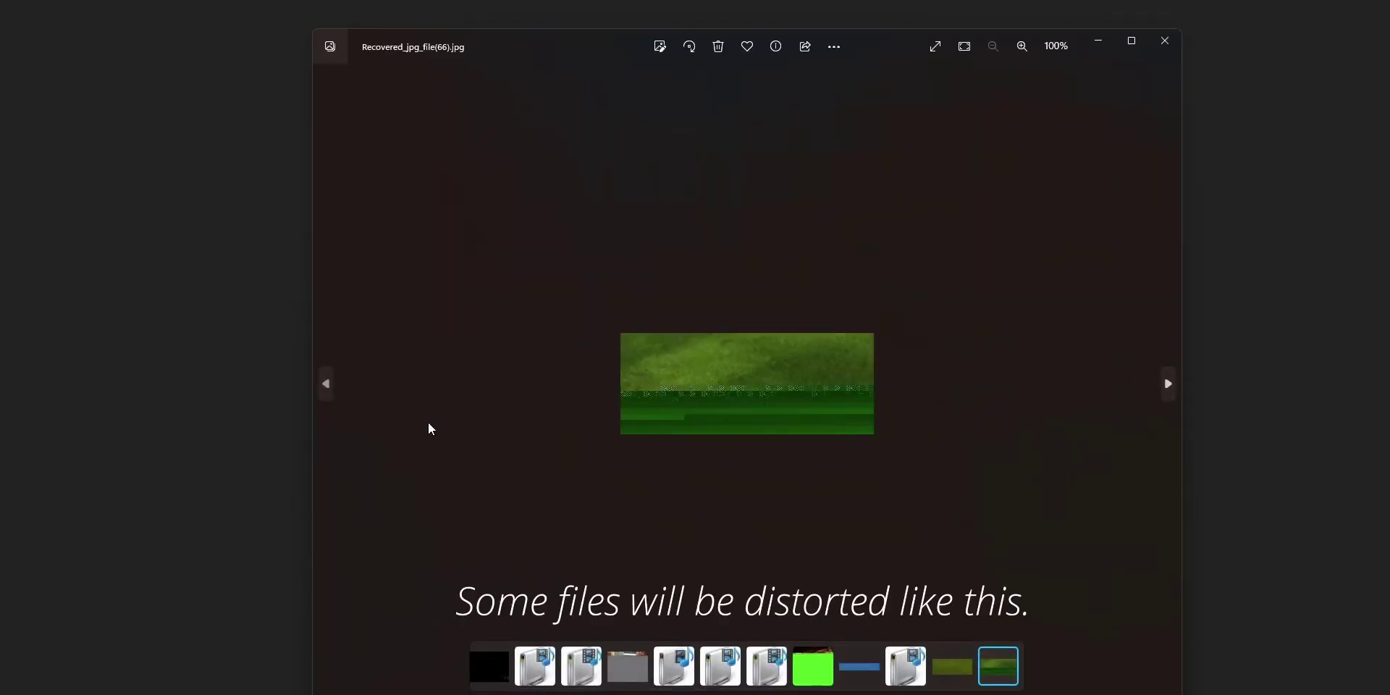
{"action": "left_click", "coordinate": [326, 385]}
{"action": "left_click", "coordinate": [326, 385]}
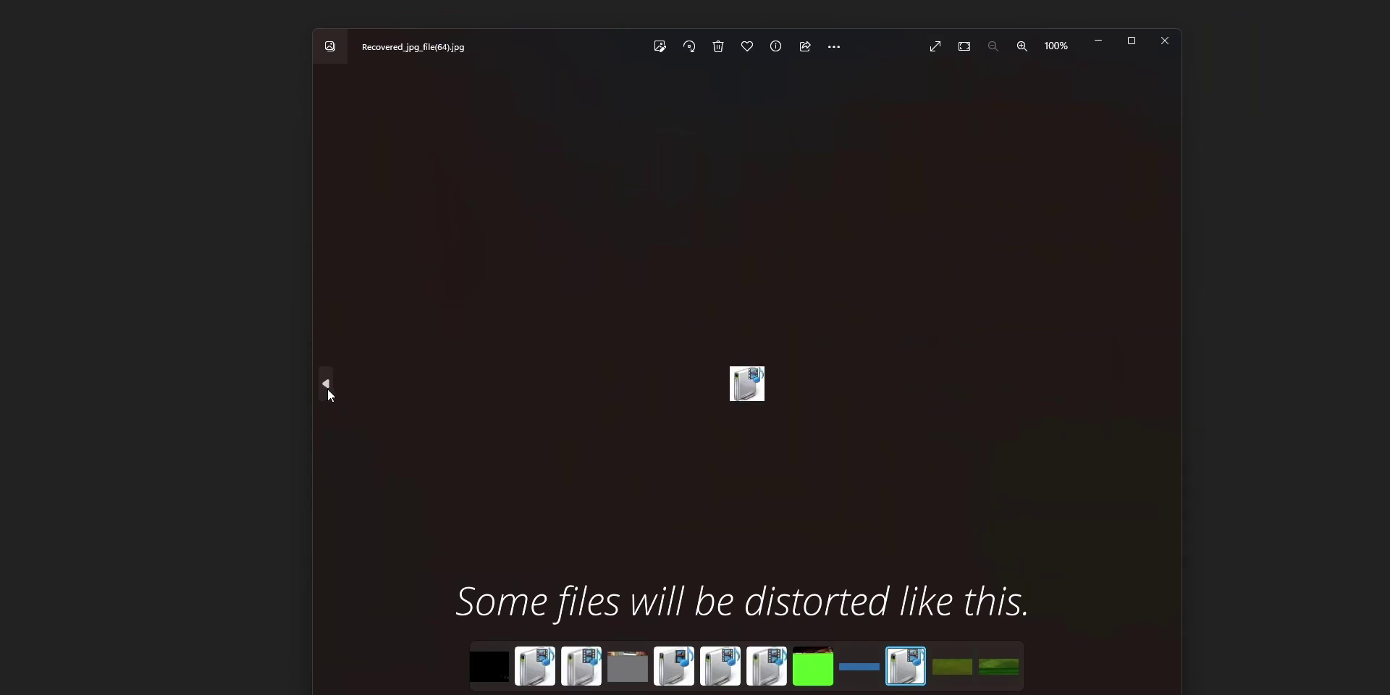
{"action": "left_click", "coordinate": [326, 385]}
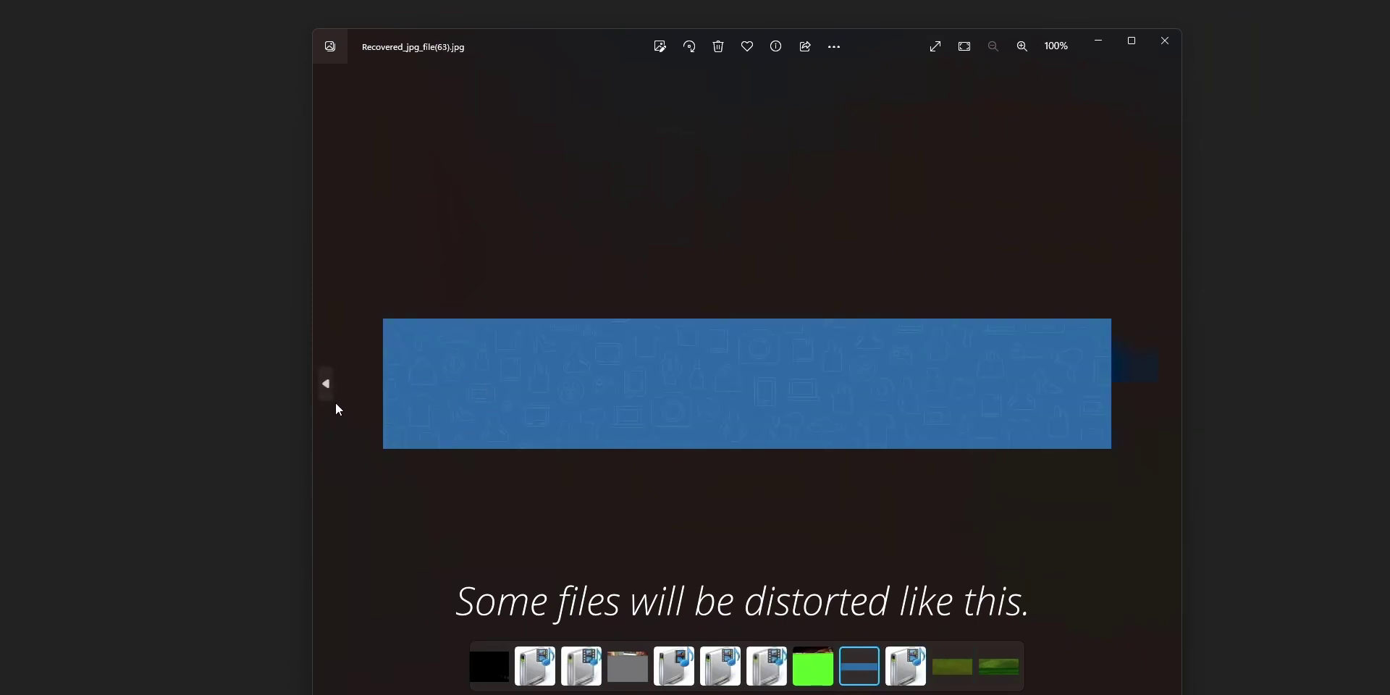
{"action": "left_click", "coordinate": [326, 384]}
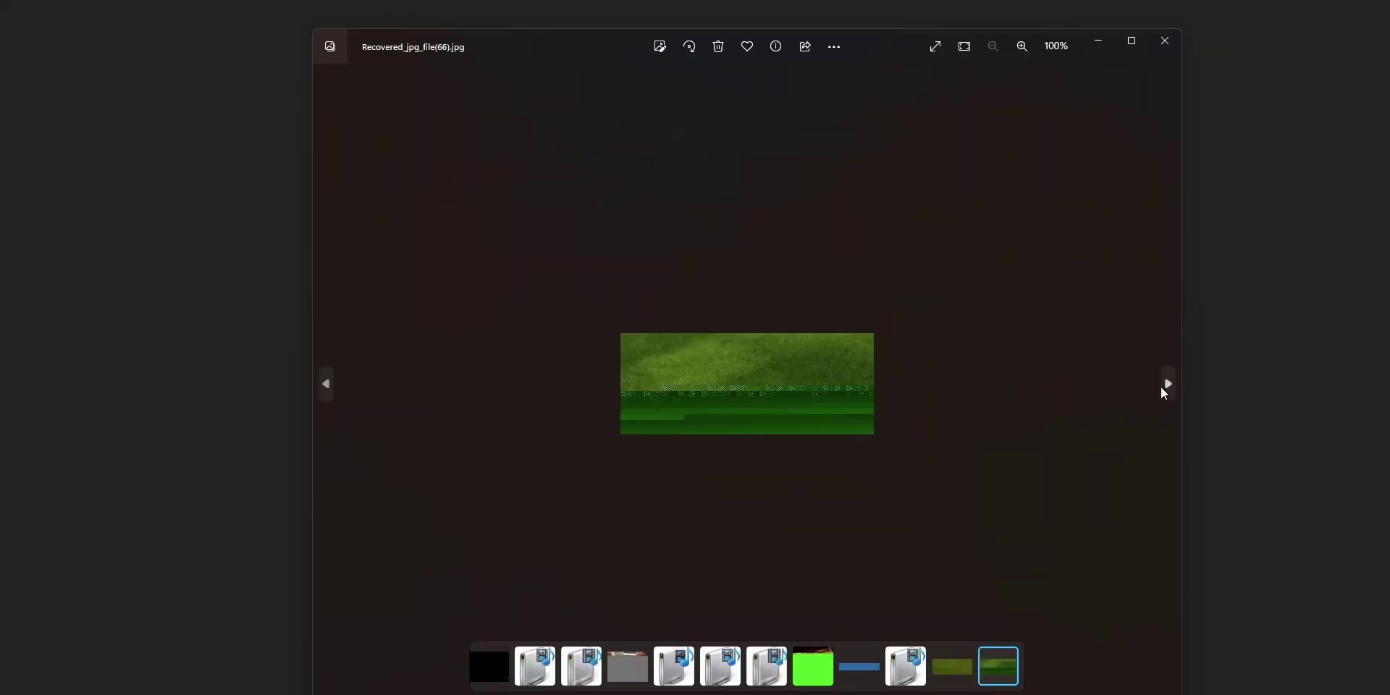
Review the recovered JPEG images again from Recovered_jpg_file(66).jpg, going back beyond Recovered_jpg_file(62).jpg to the earlier ones
{"action": "left_click", "coordinate": [326, 383]}
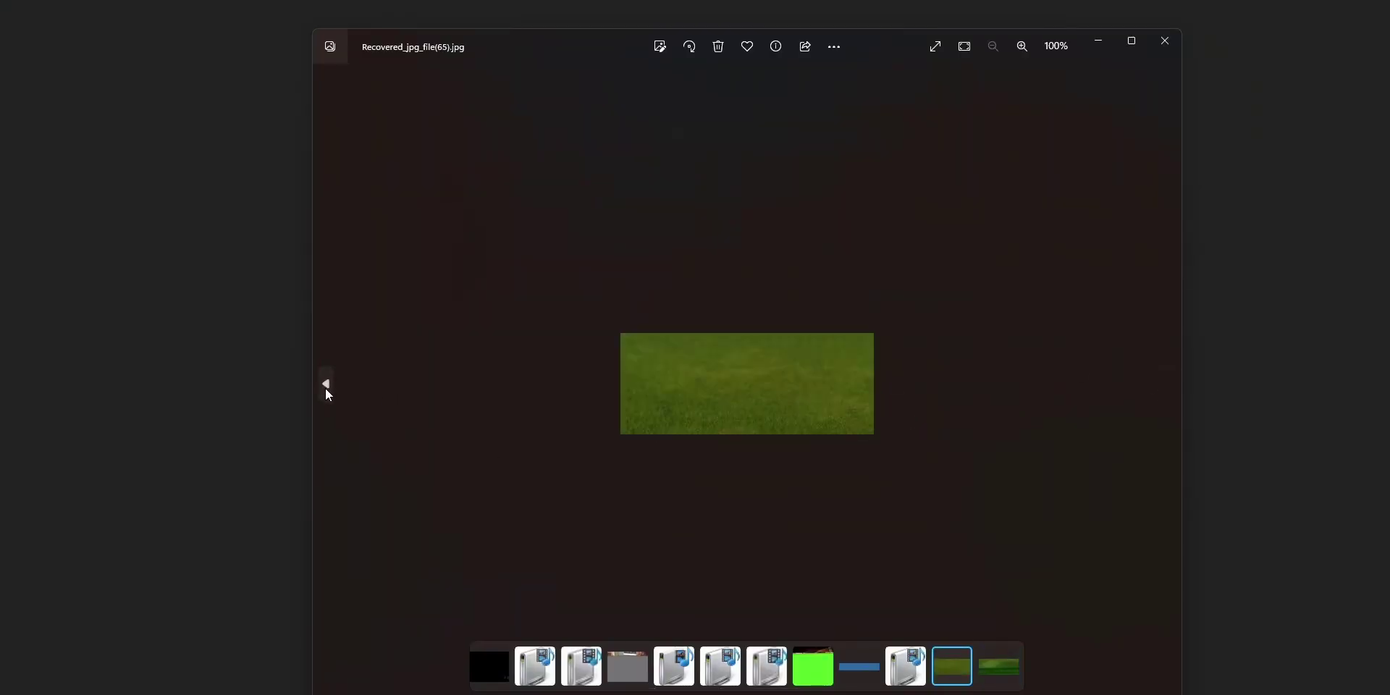
{"action": "left_click", "coordinate": [327, 391]}
{"action": "left_click", "coordinate": [326, 391]}
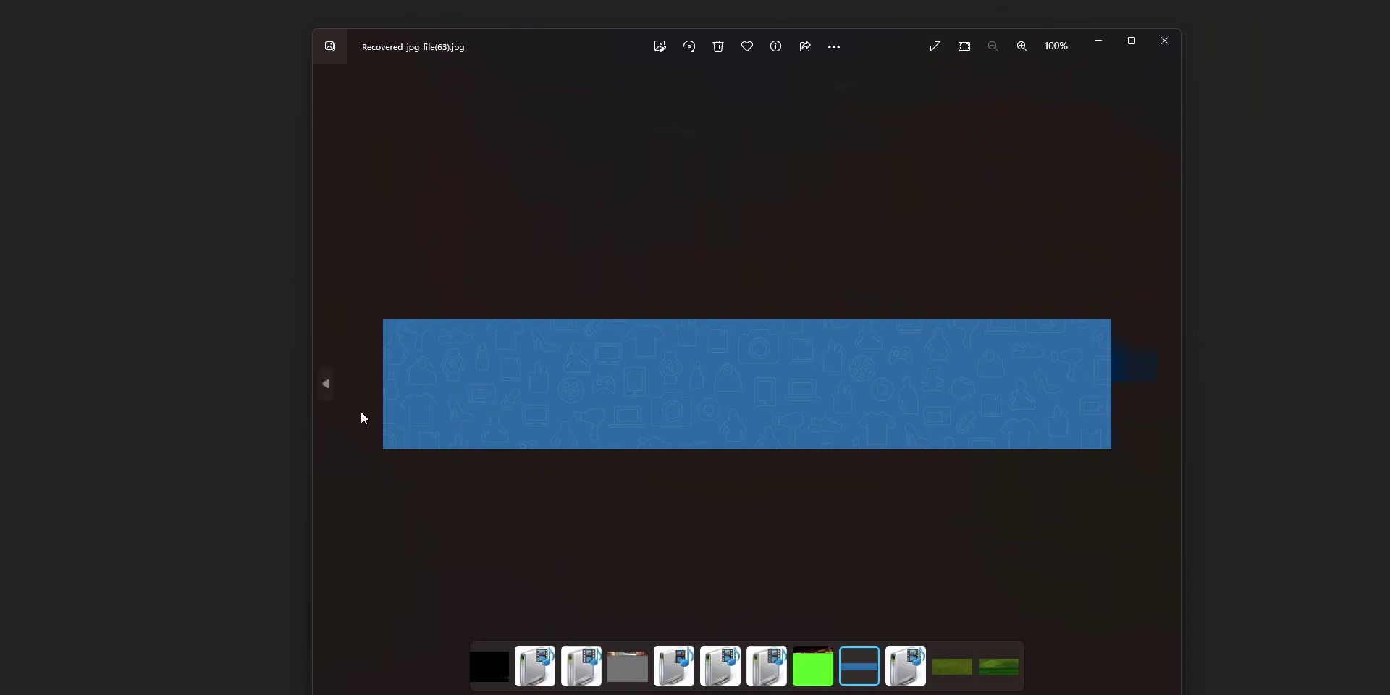
{"action": "left_click", "coordinate": [330, 394]}
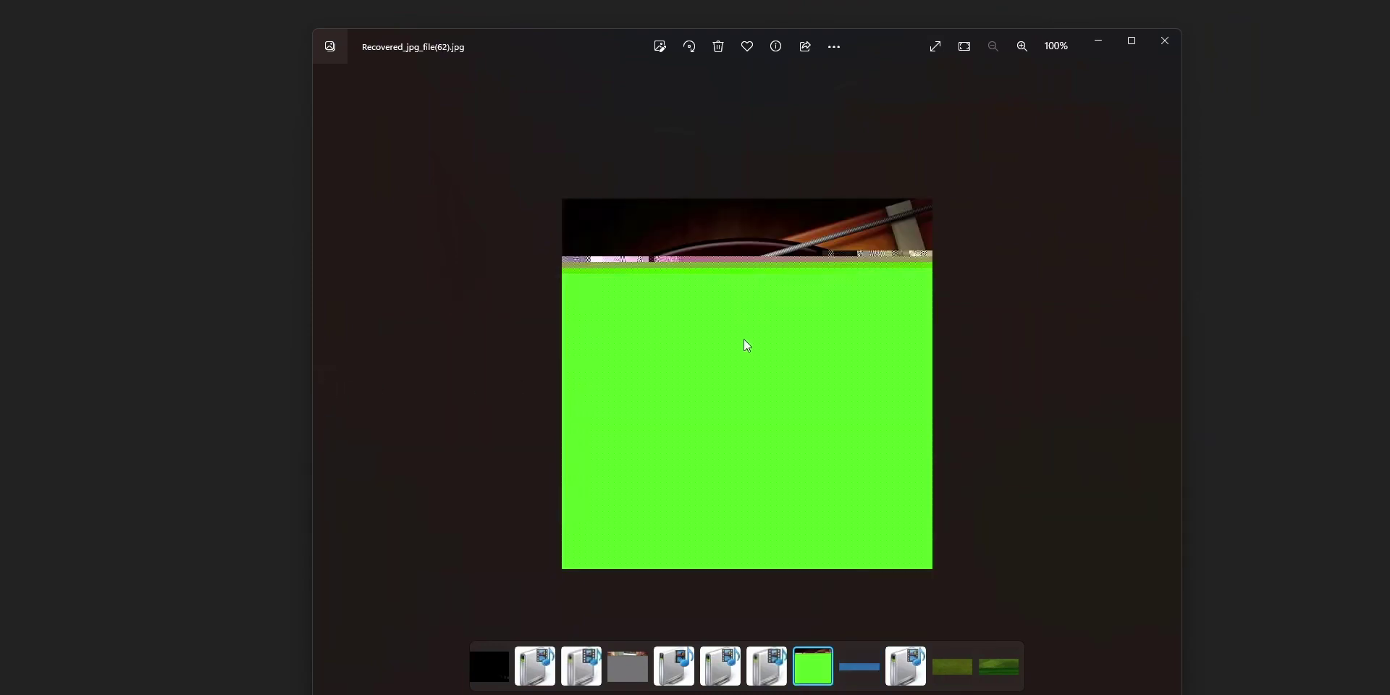
{"action": "left_click", "coordinate": [322, 387]}
{"action": "left_click", "coordinate": [322, 387]}
{"action": "left_click", "coordinate": [322, 388]}
{"action": "left_click", "coordinate": [323, 387]}
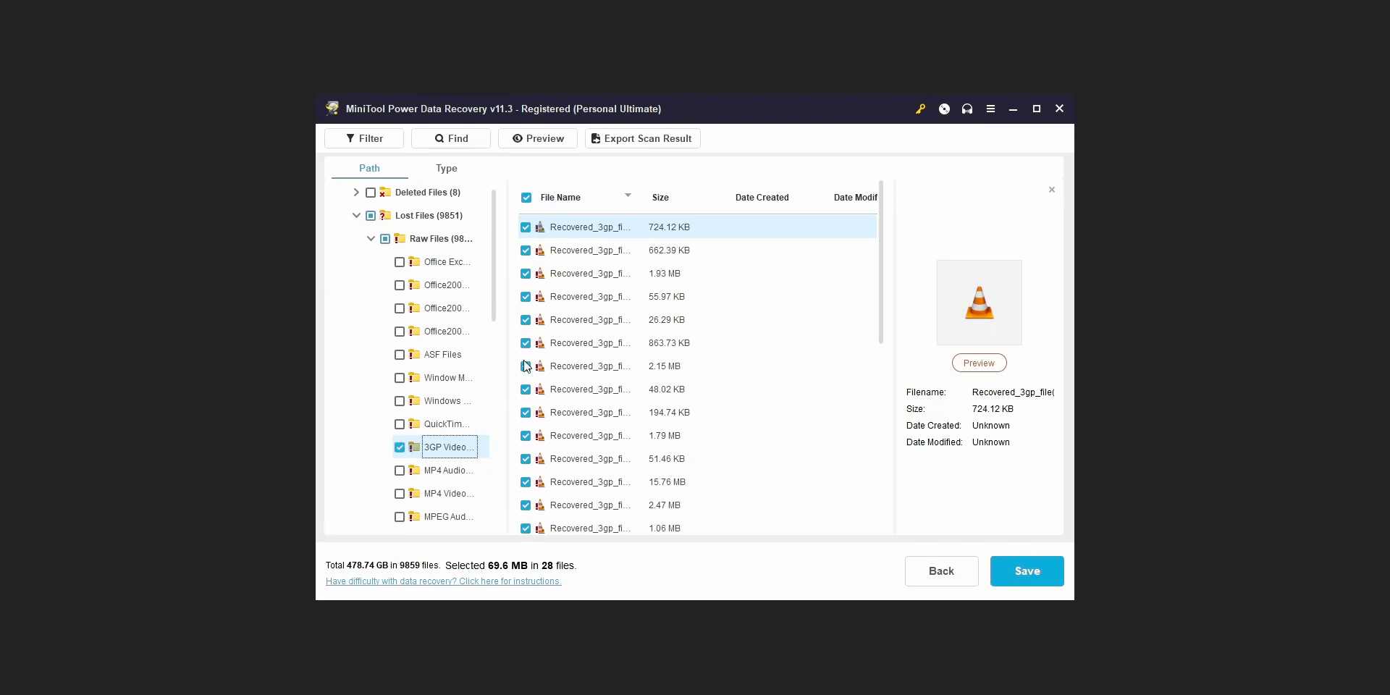
Widen the File Name column of the 3GP results and open the recovered JPEG Camera file folder in File Explorer
{"action": "left_click_drag", "start_coordinate": [647, 196], "coordinate": [746, 186]}
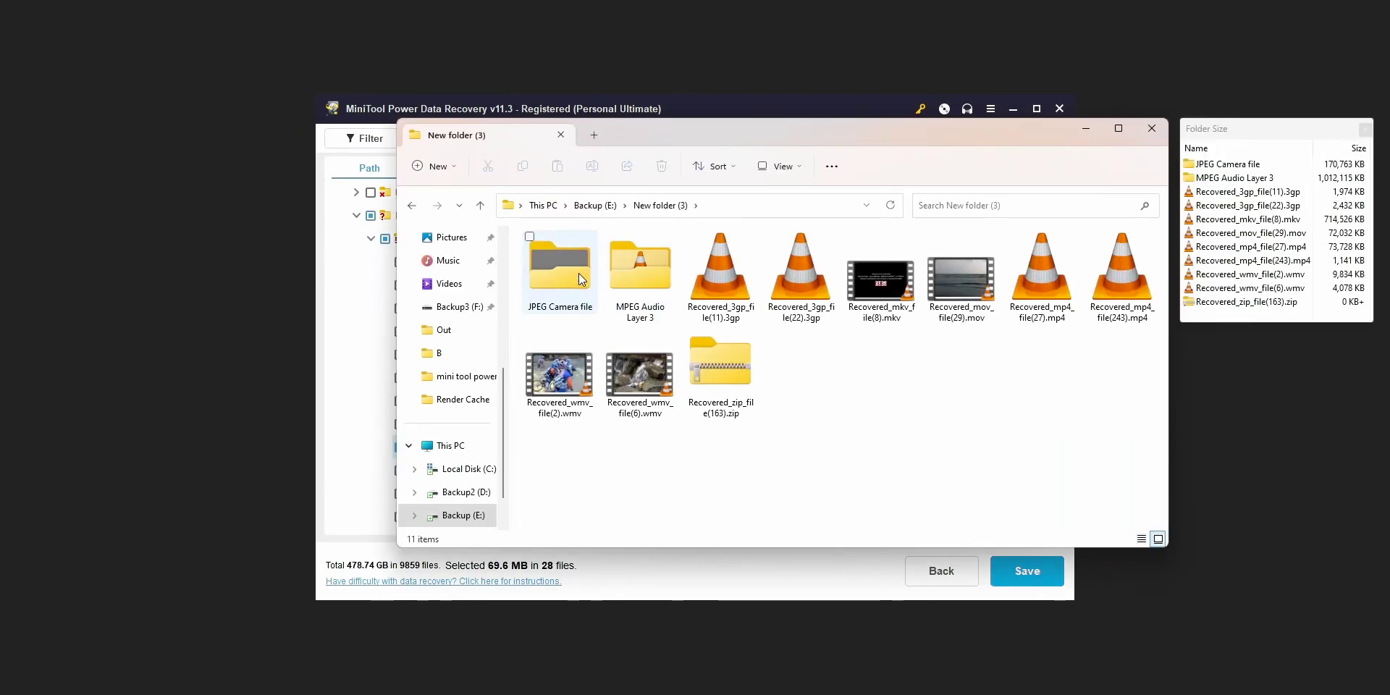
{"action": "double_click", "coordinate": [579, 277]}
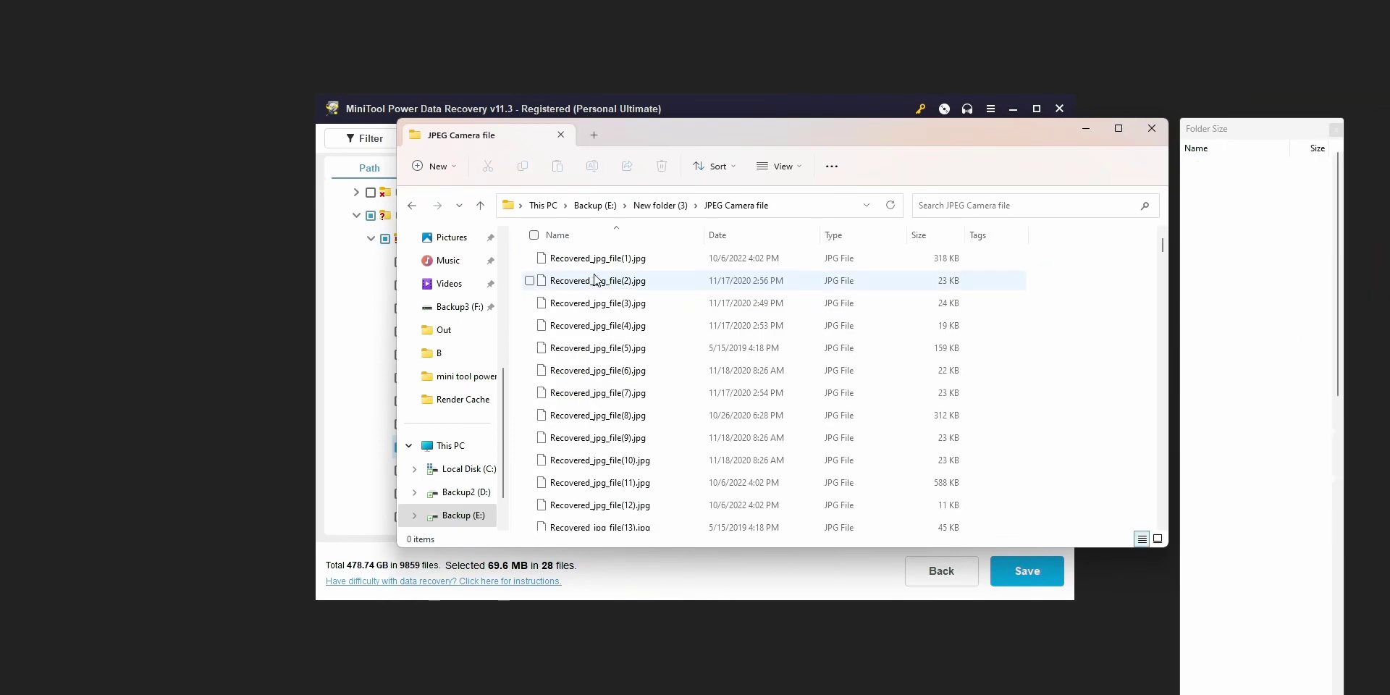